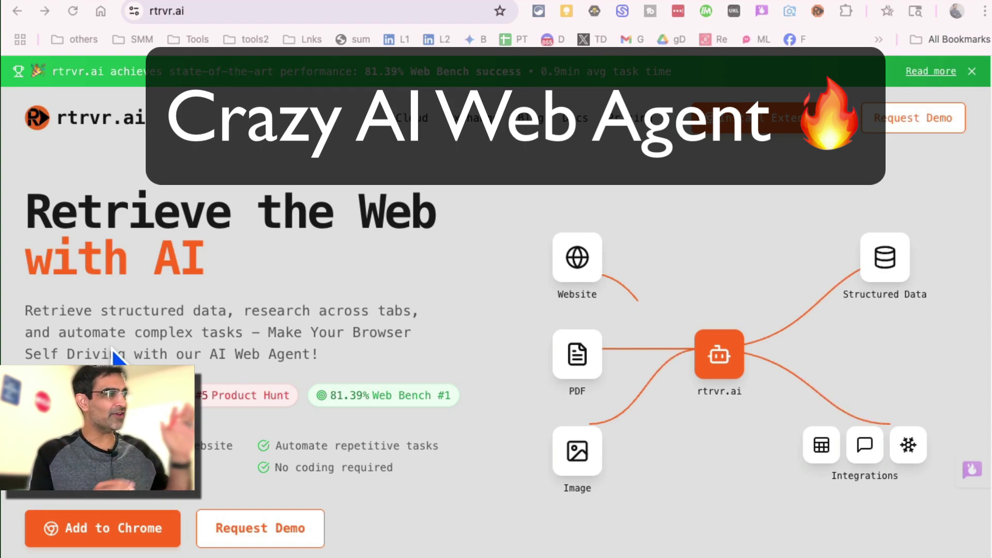
Browse the rtrvr.ai: AI Web Agent listing in the Chrome Web Store
scroll(128, 354, "down", 5)
scroll(240, 369, "down", 1)
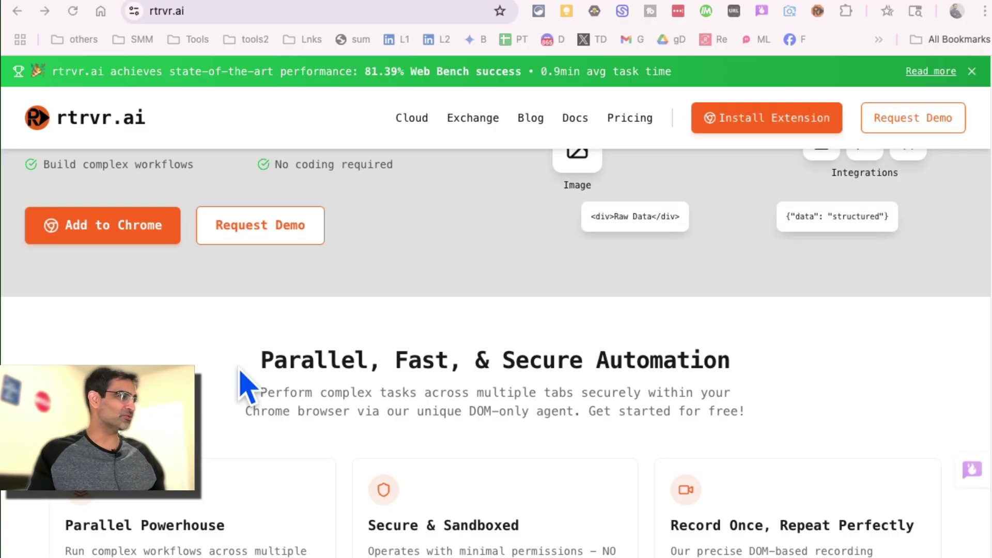
scroll(322, 354, "down", 8)
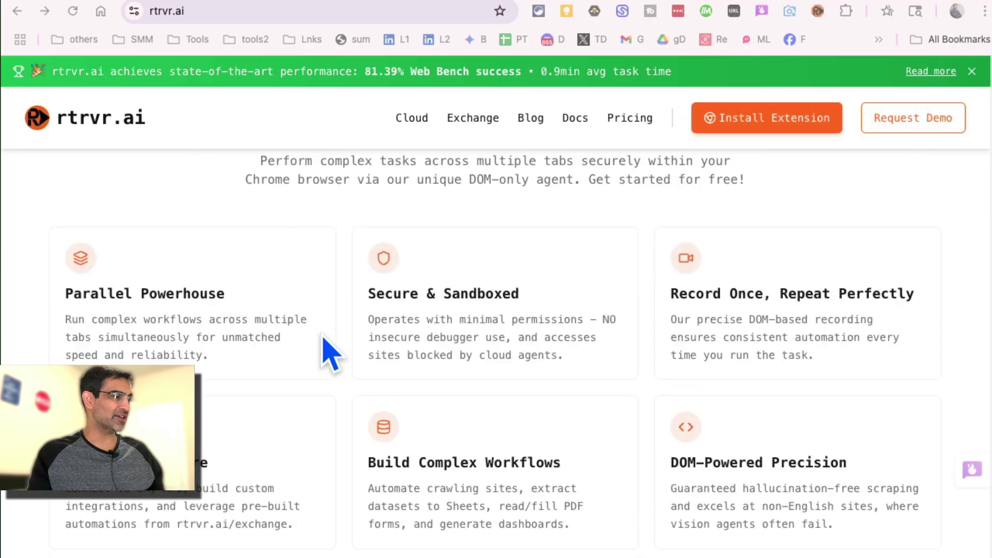
scroll(325, 354, "down", 10)
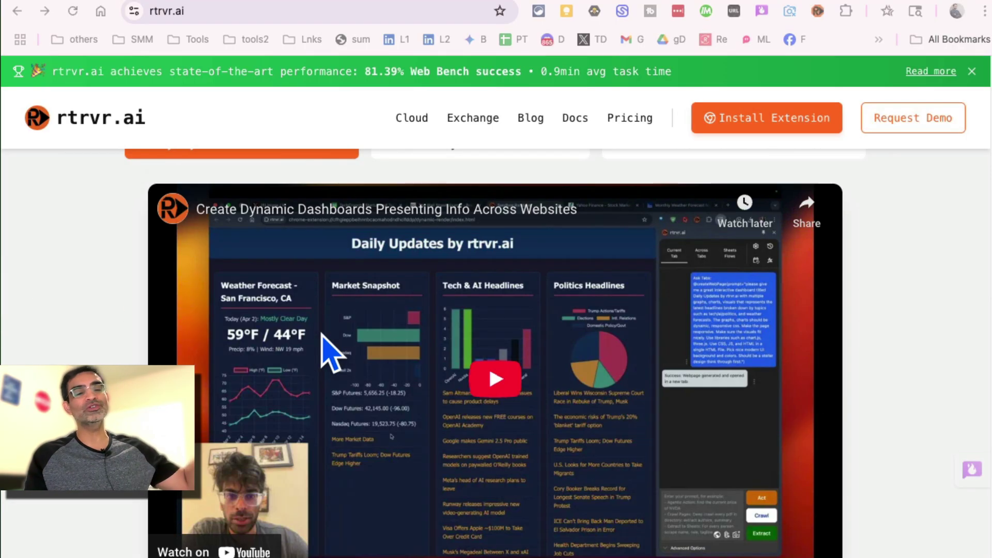
scroll(322, 335, "down", 15)
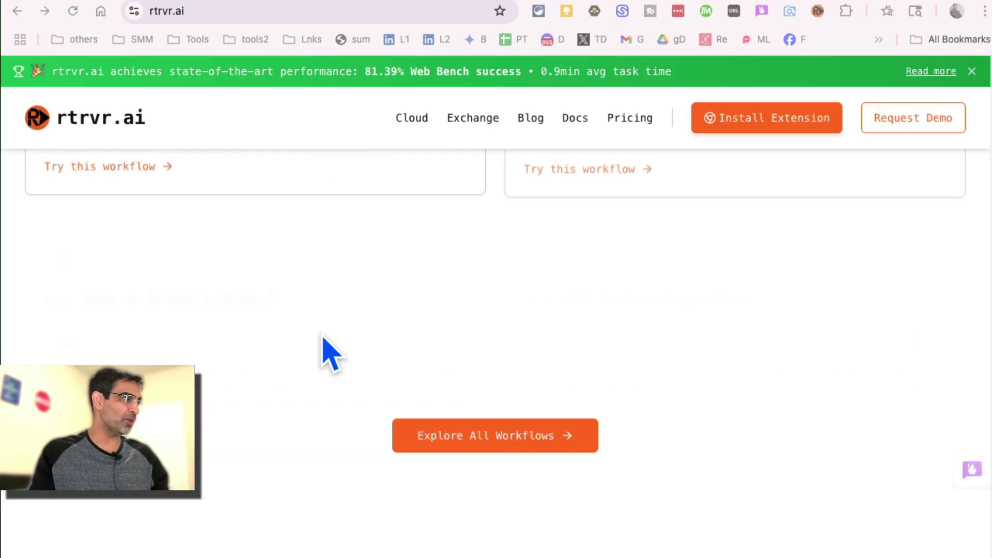
scroll(325, 341, "up", 20)
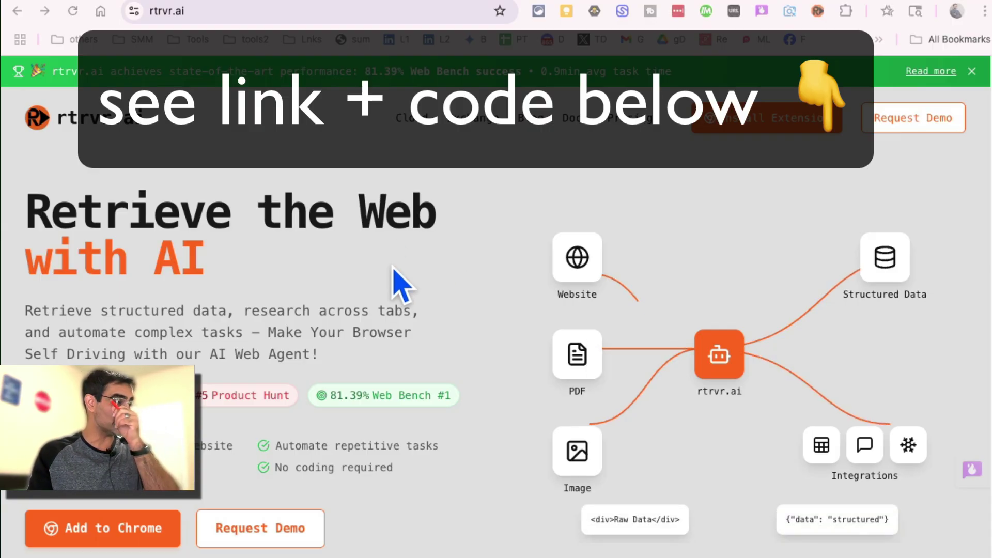
scroll(397, 300, "down", 4)
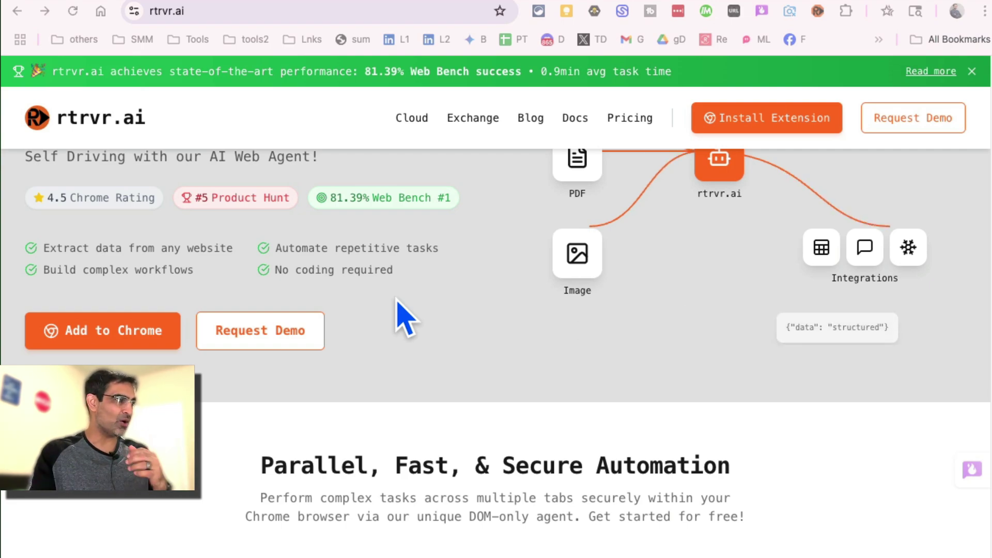
scroll(460, 356, "up", 1)
scroll(462, 357, "up", 4)
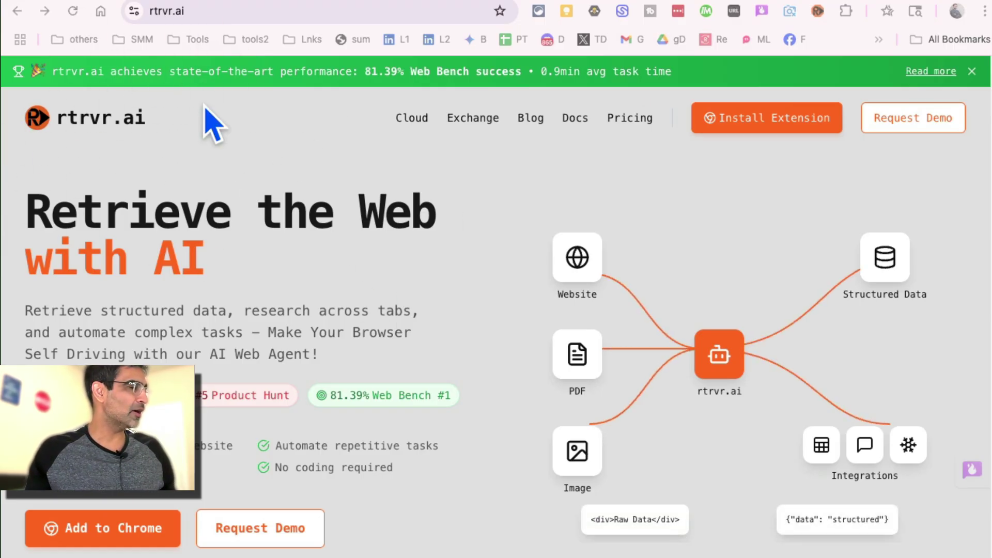
scroll(532, 312, "down", 15)
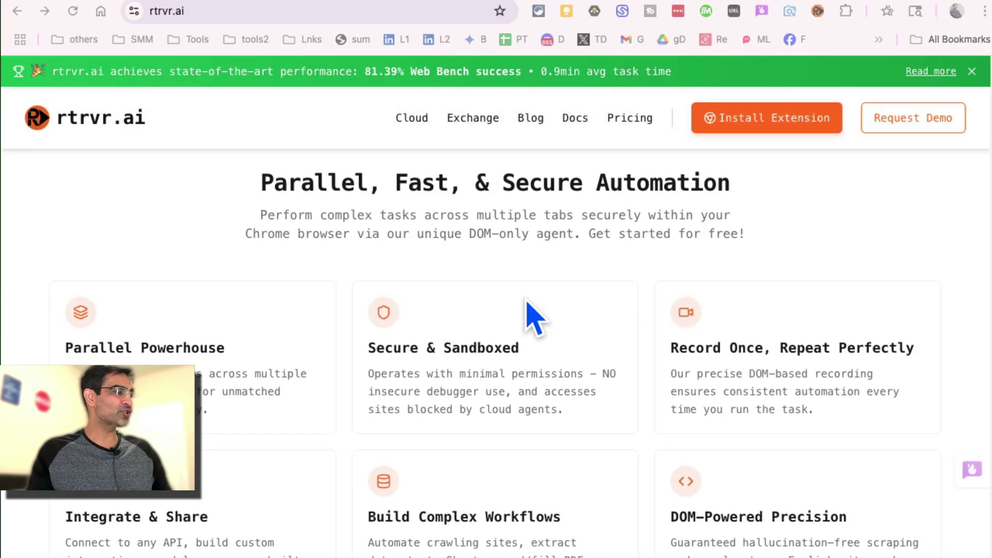
scroll(525, 294, "down", 4)
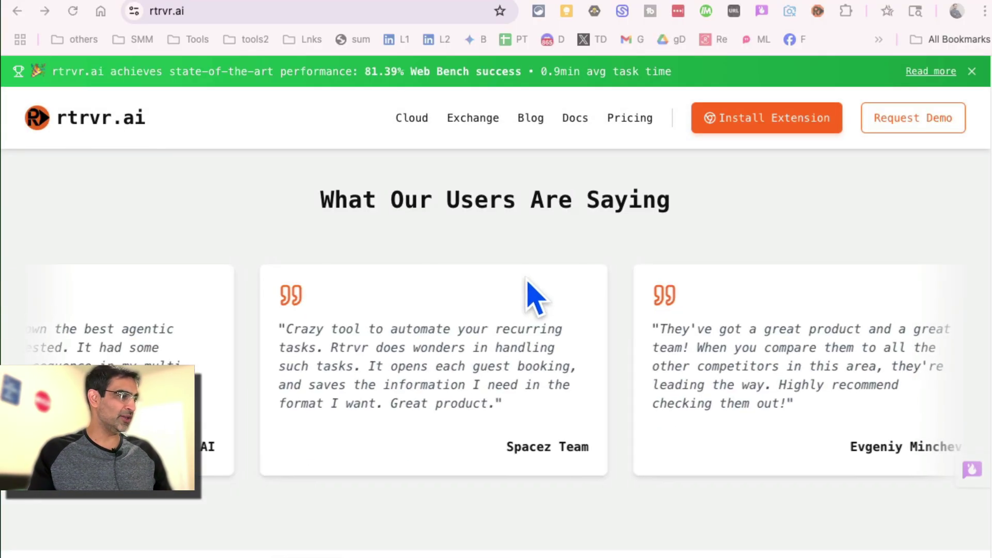
scroll(528, 289, "up", 10)
scroll(529, 289, "up", 6)
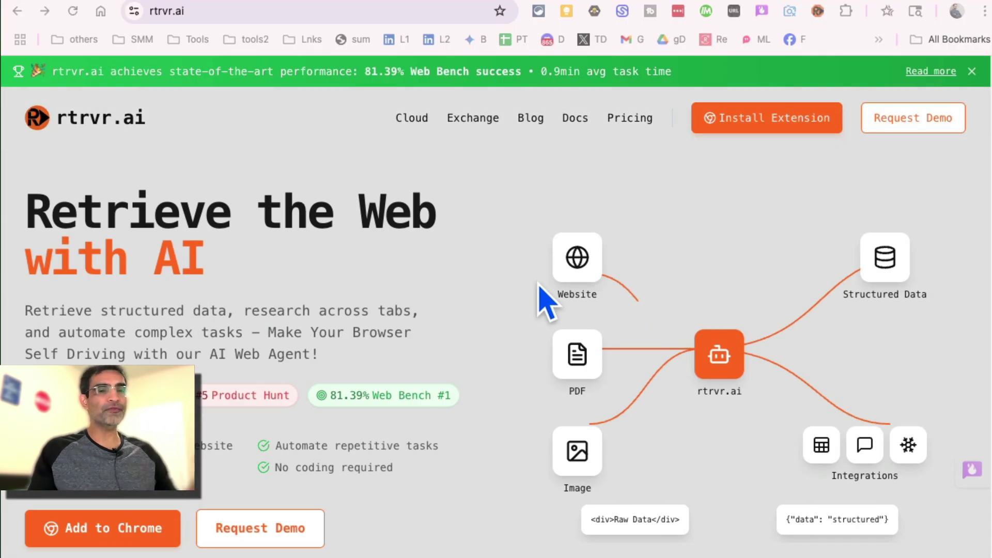
left_click_drag(539, 286, 600, 302)
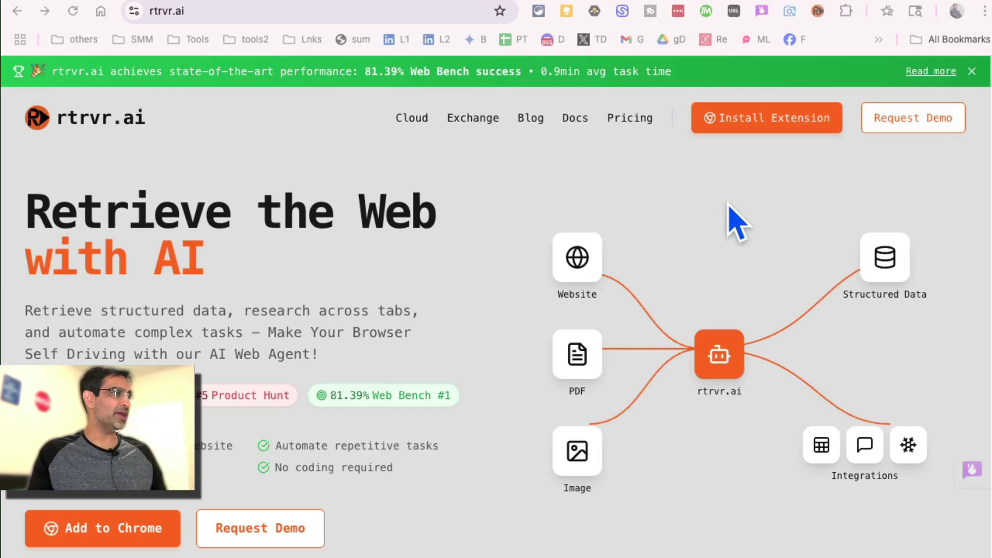
View the listing's second, fourth and fifth screenshots, then move to the Product Hunt page
left_click(752, 119)
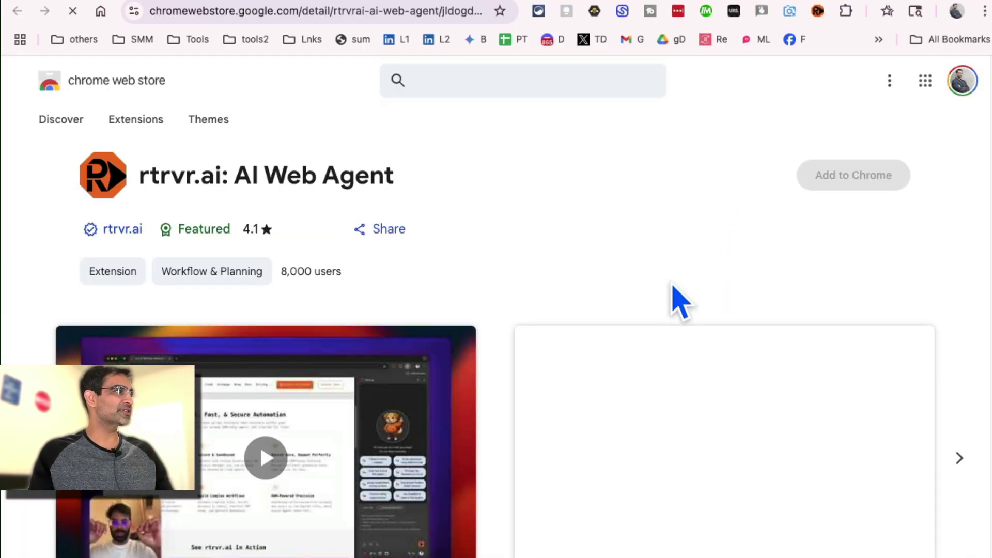
scroll(675, 336, "down", 3)
left_click(376, 461)
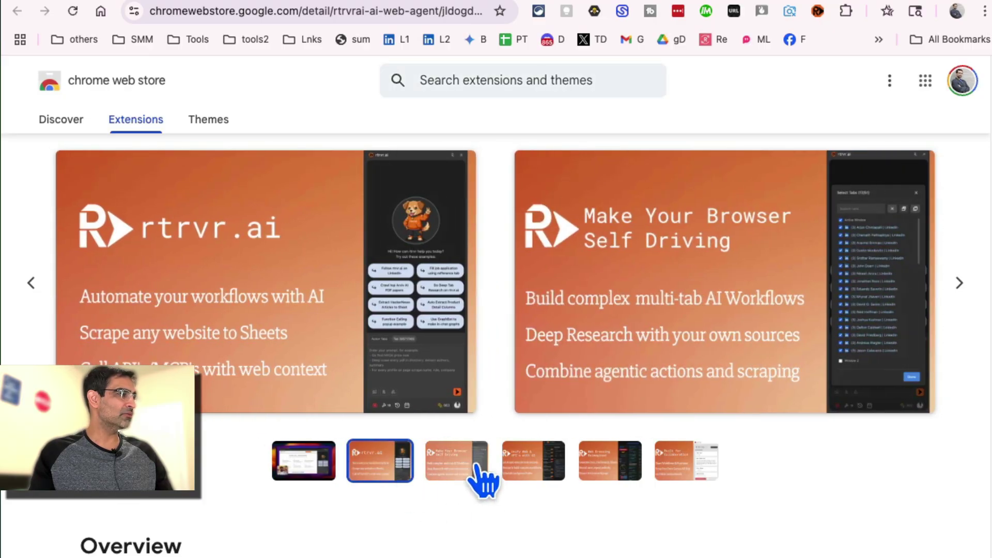
left_click(524, 471)
left_click(604, 465)
scroll(855, 326, "up", 3)
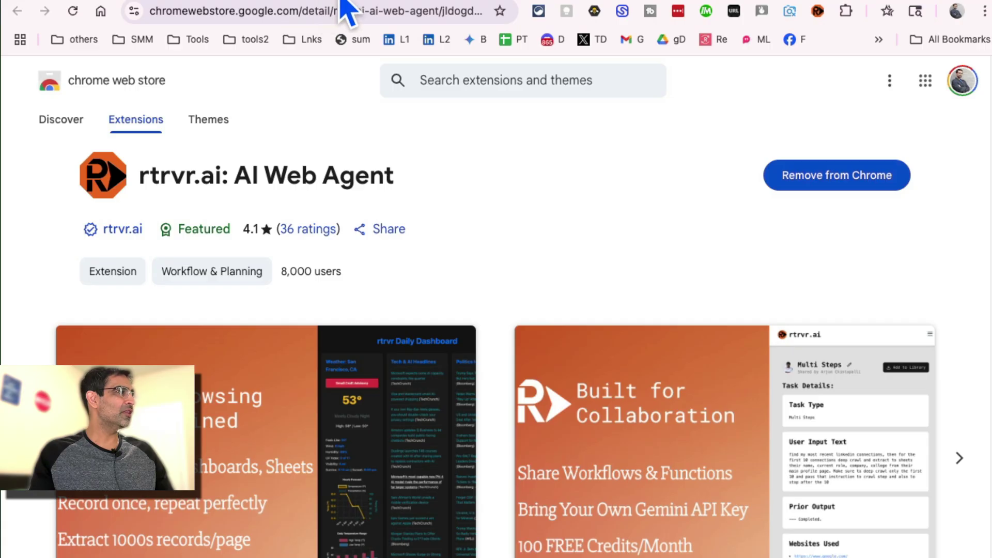
key("ctrl+Tab")
key("ctrl+Tab")
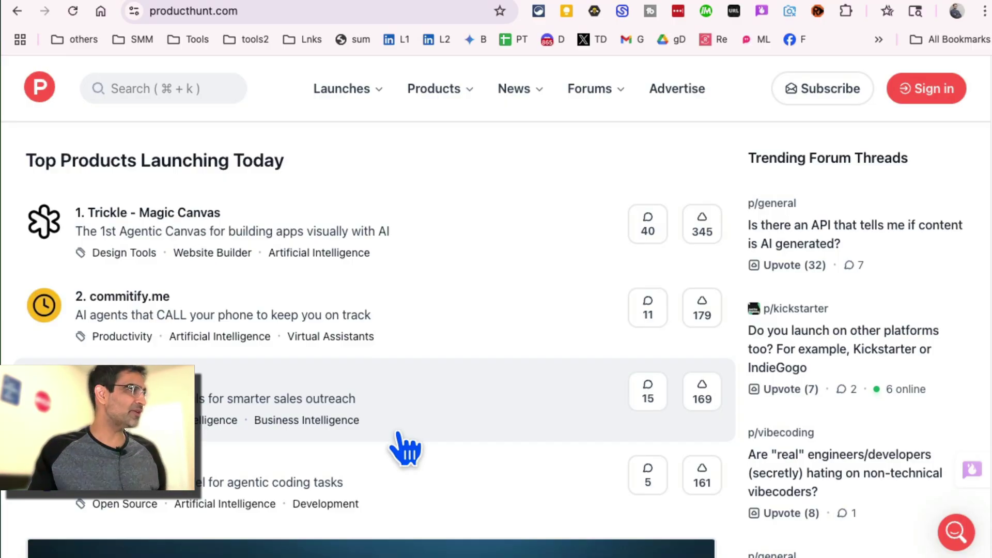
Open the rtrvr.ai side panel, start a new chat, and review User Settings showing 9953 credits
left_click(816, 11)
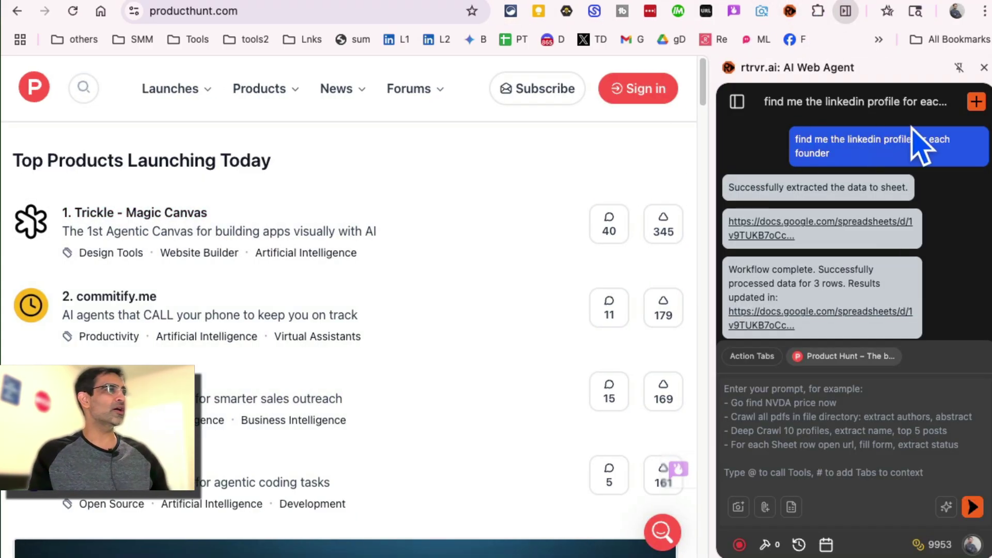
left_click(976, 103)
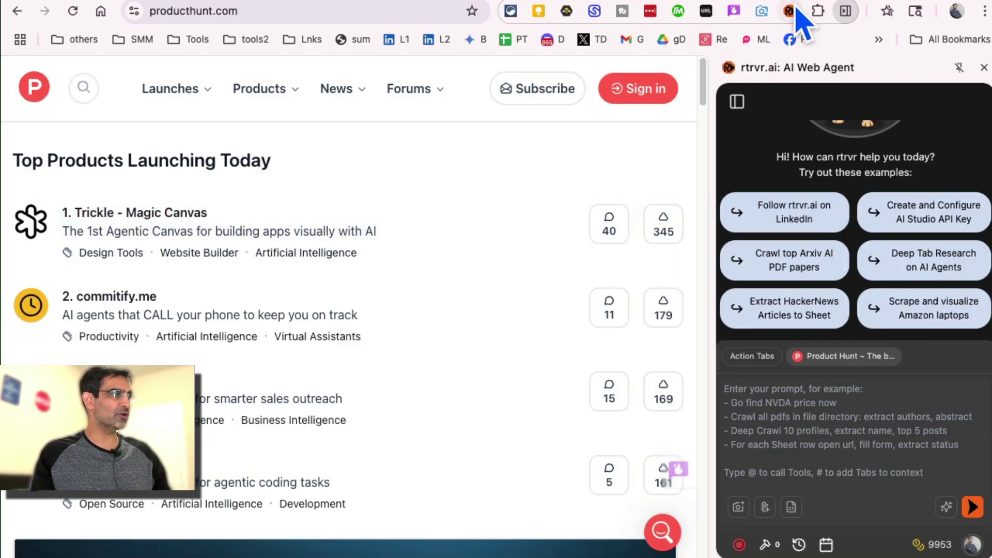
left_click(973, 544)
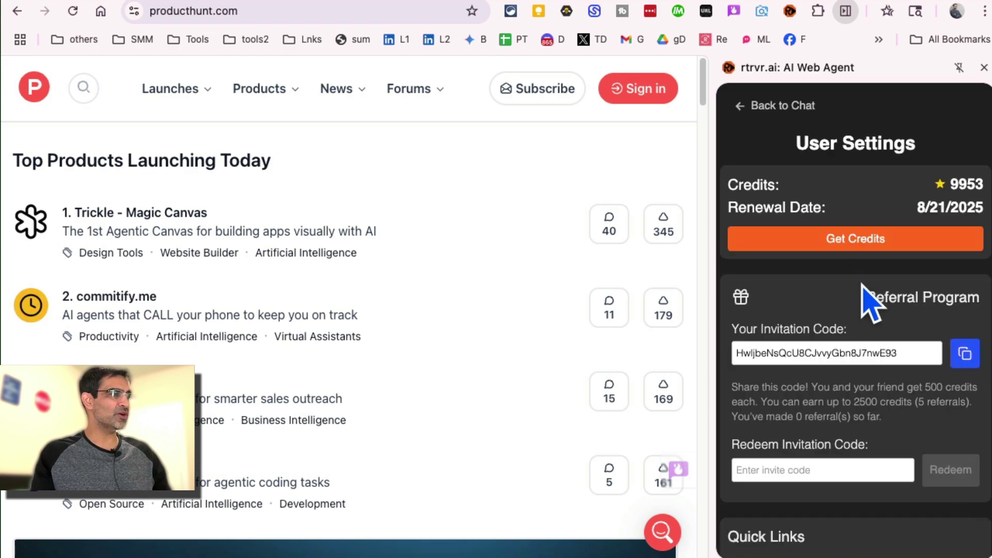
scroll(873, 298, "down", 5)
scroll(865, 295, "down", 3)
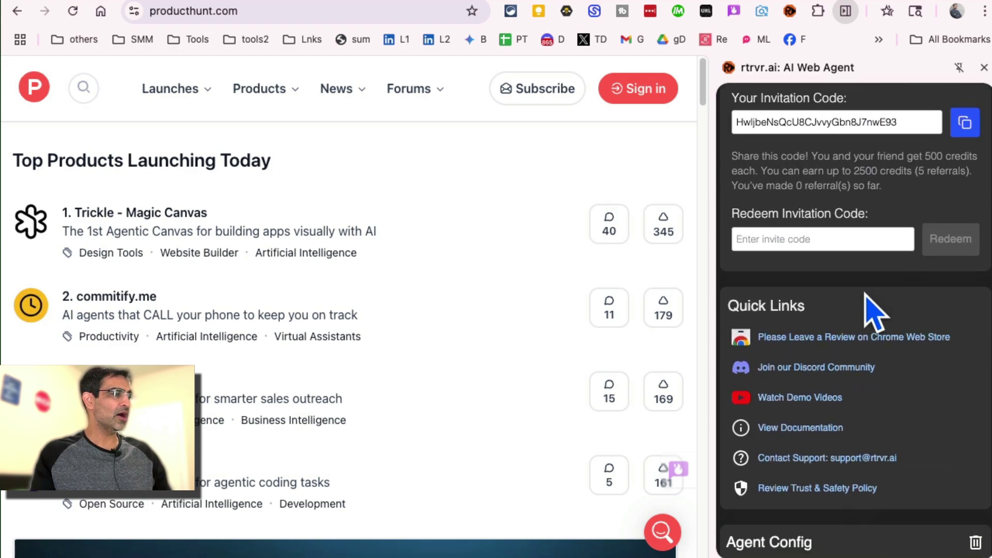
scroll(873, 307, "down", 1)
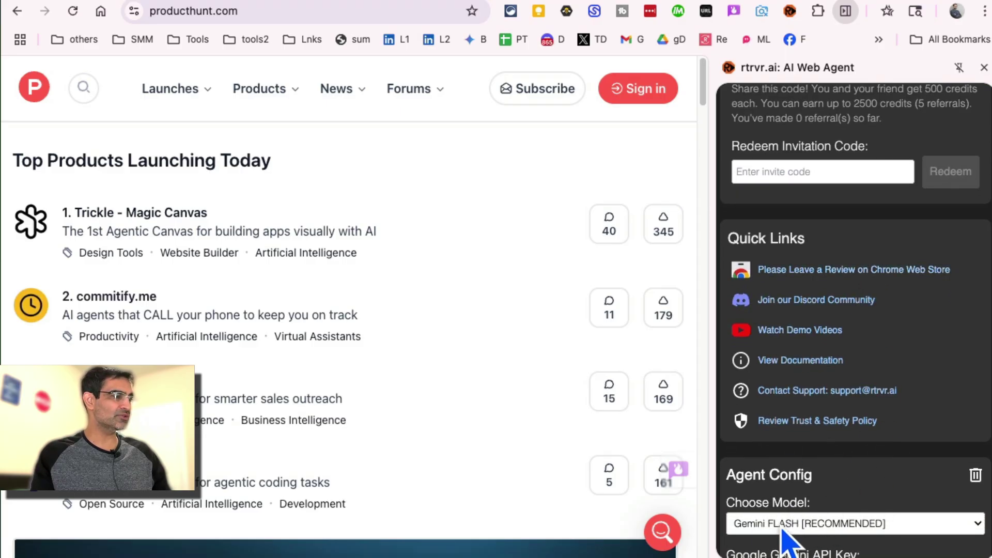
scroll(837, 457, "up", 10)
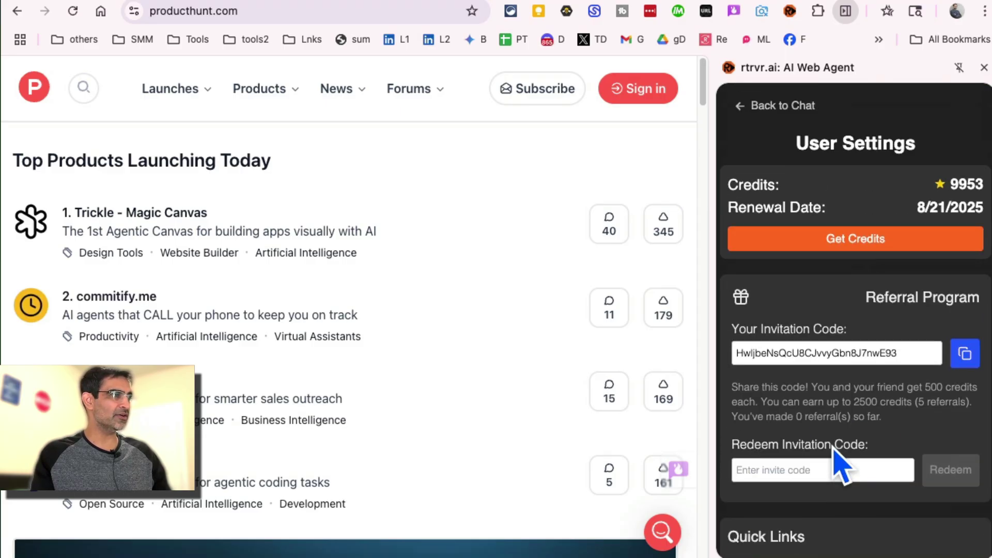
Return from User Settings to the rtrvr.ai chat screen beside Product Hunt's launch list
left_click(757, 107)
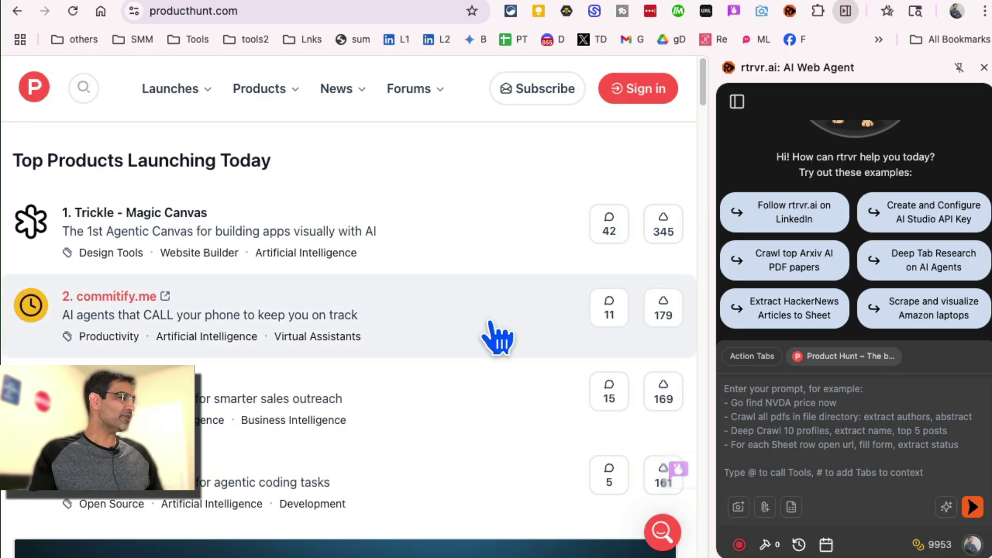
scroll(499, 336, "down", 10)
scroll(493, 326, "up", 10)
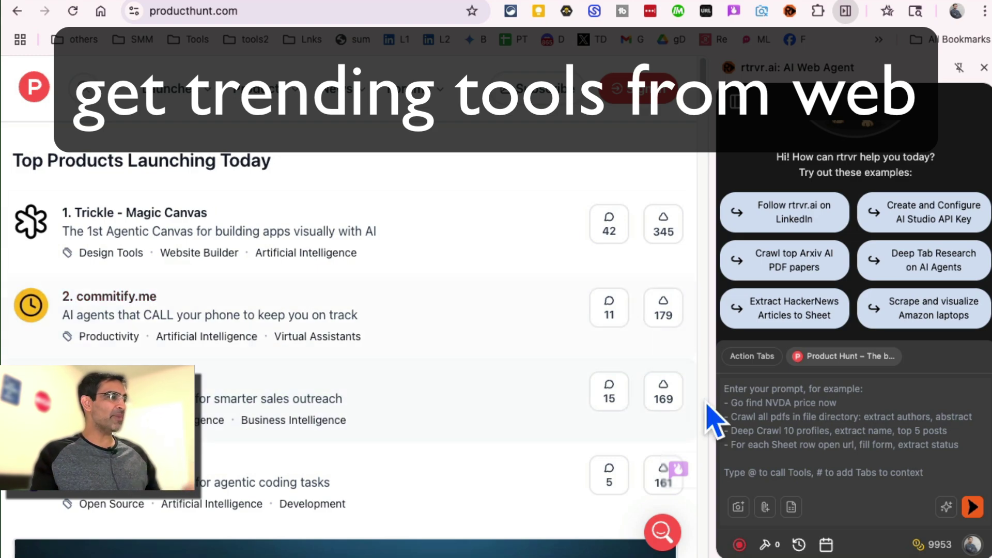
Write a prompt asking for the top 5 products' name, description and website URL, and open the tab picker
type("extract the top")
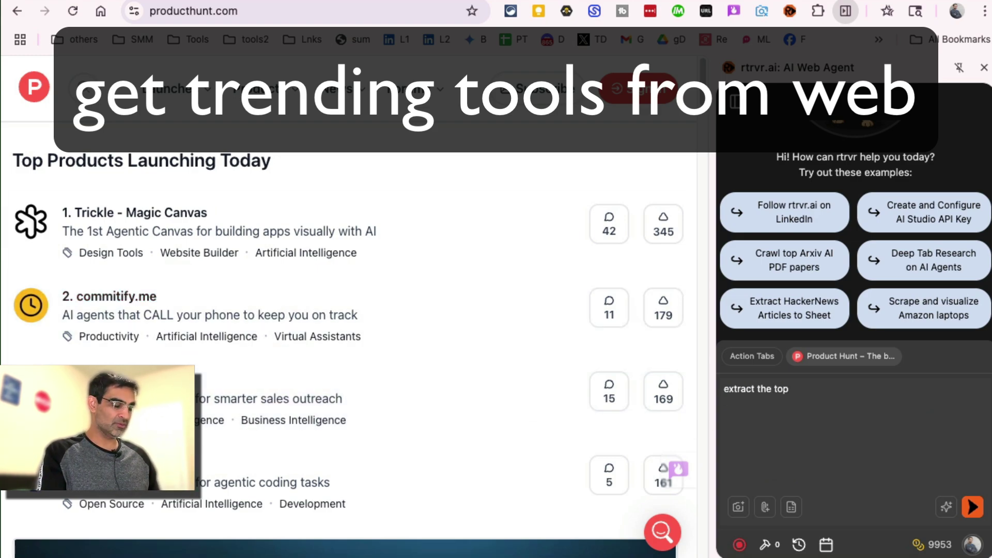
type(" 5 products, give me name, description and website URL")
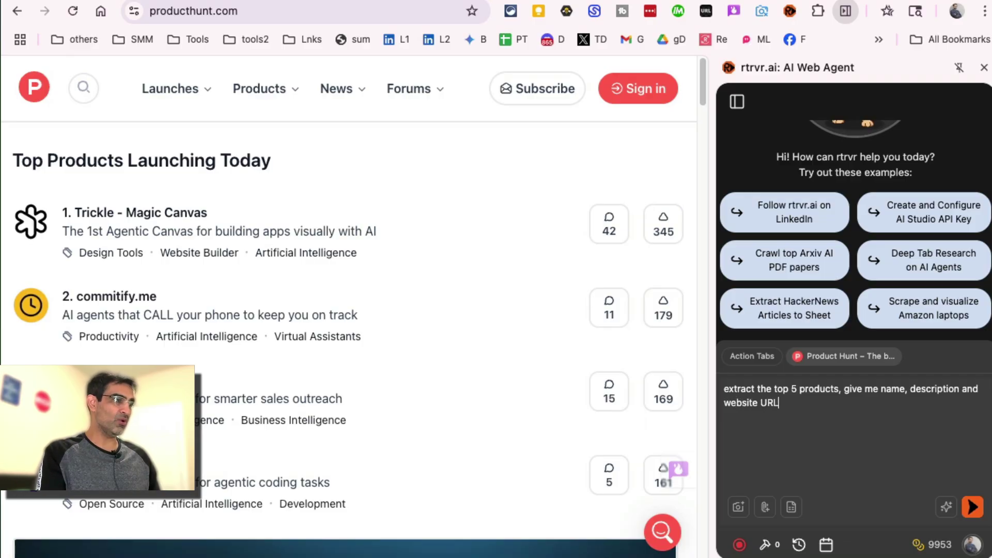
left_click(747, 359)
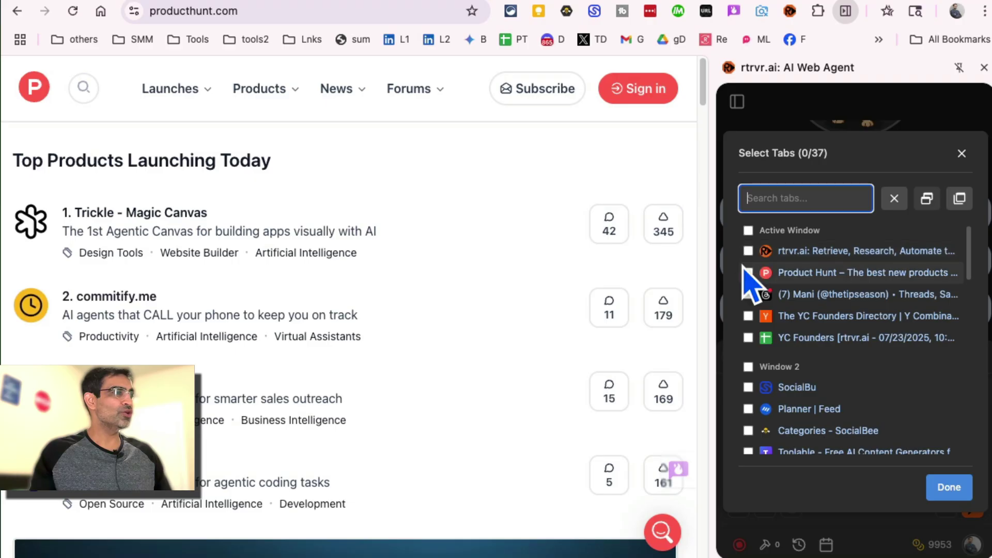
Attach only the Product Hunt tab as the agent's context and confirm the selection
left_click(748, 230)
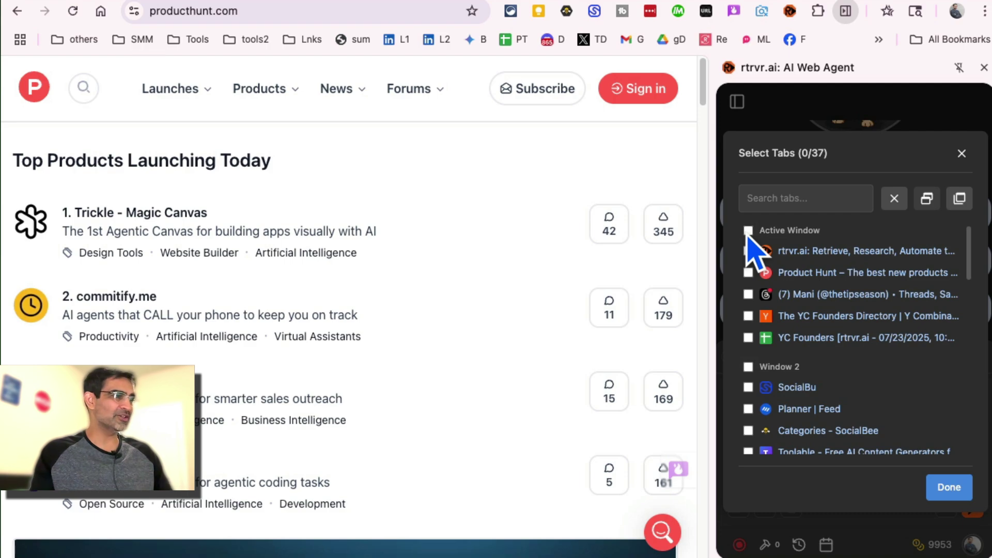
left_click(755, 272)
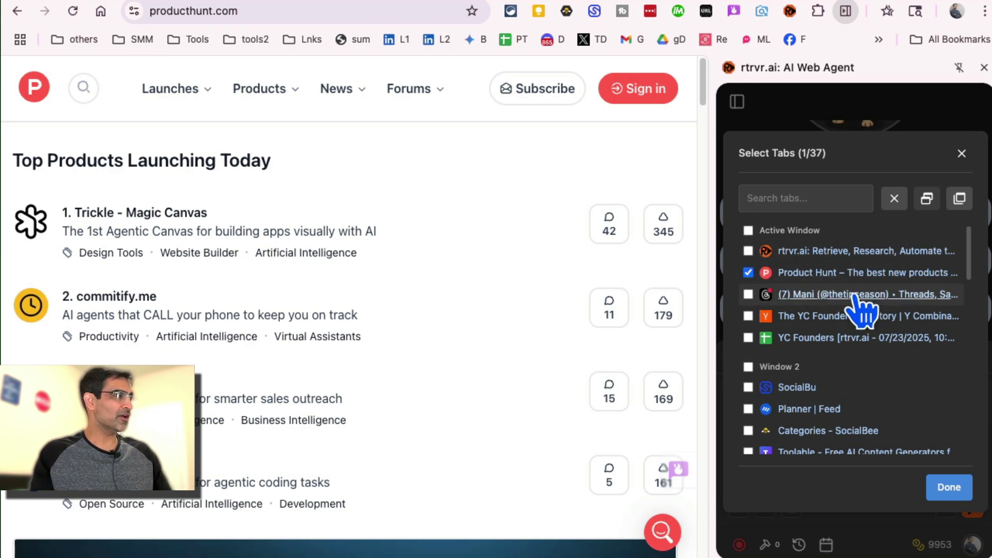
left_click(949, 487)
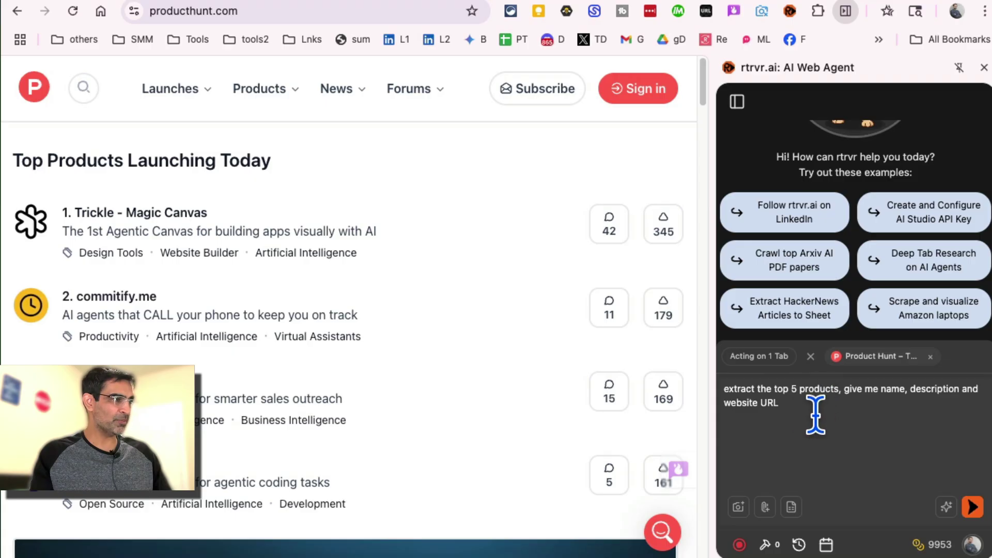
left_click_drag(813, 413, 698, 394)
left_click(862, 427)
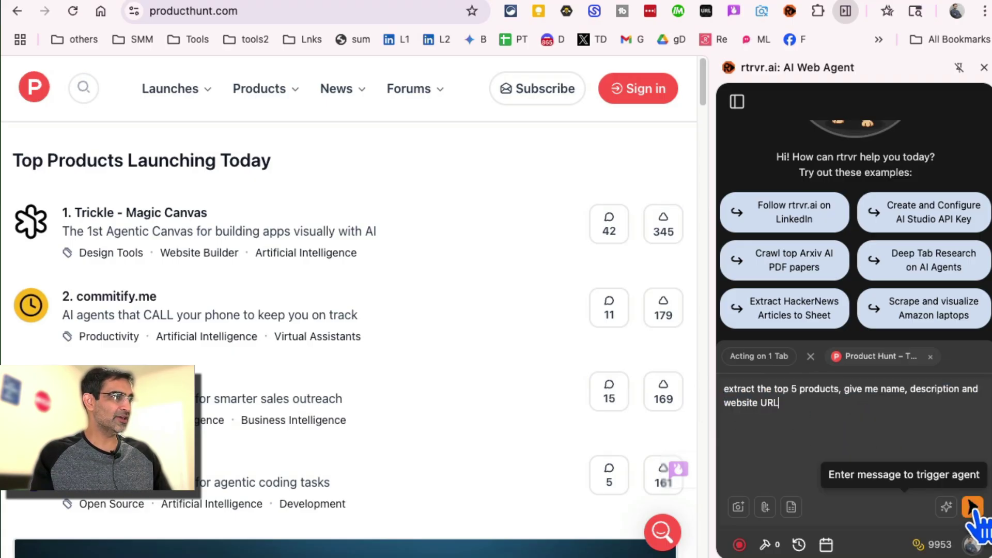
Run the top-5 extraction prompt and wait until the agent reports the data saved to a Google Sheet
left_click(972, 508)
scroll(648, 398, "down", 8)
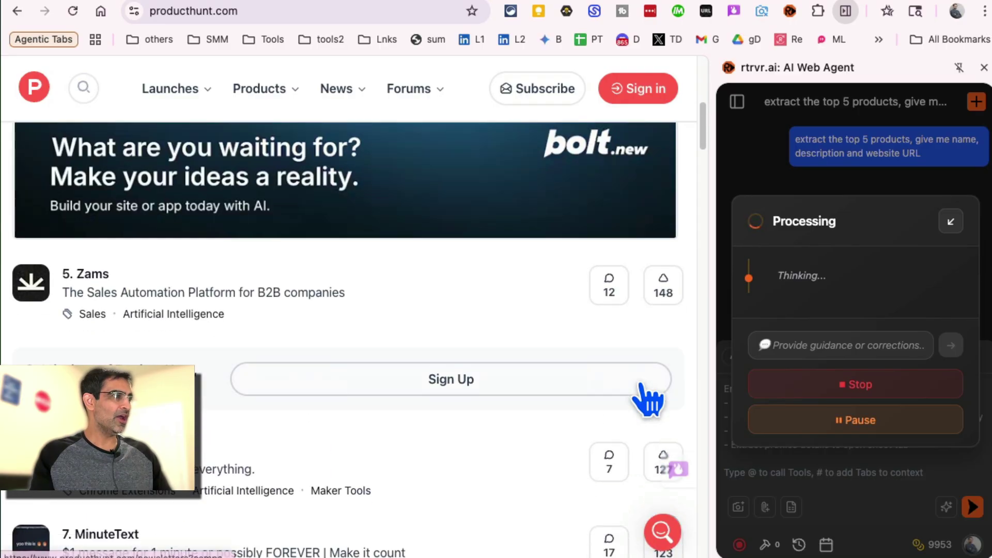
scroll(649, 397, "down", 20)
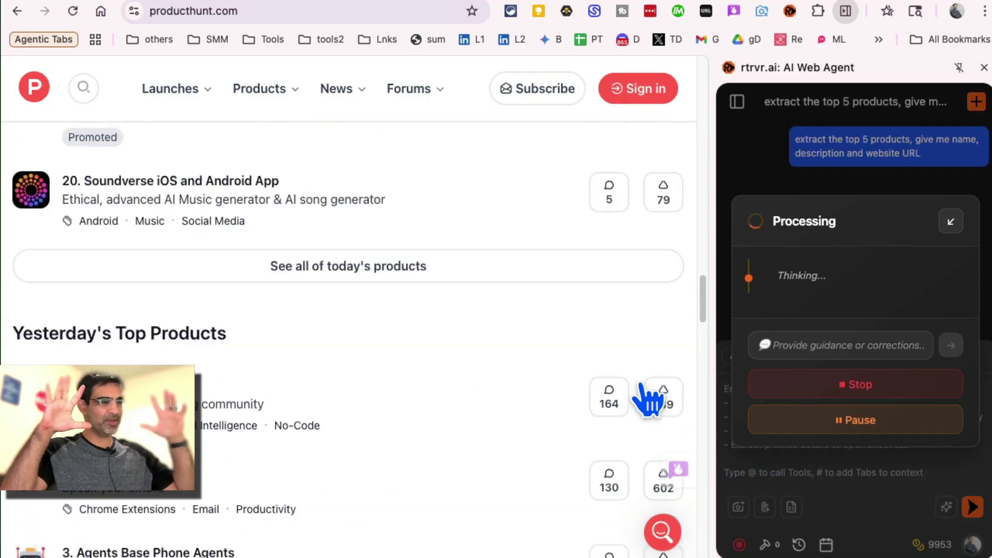
scroll(648, 397, "down", 15)
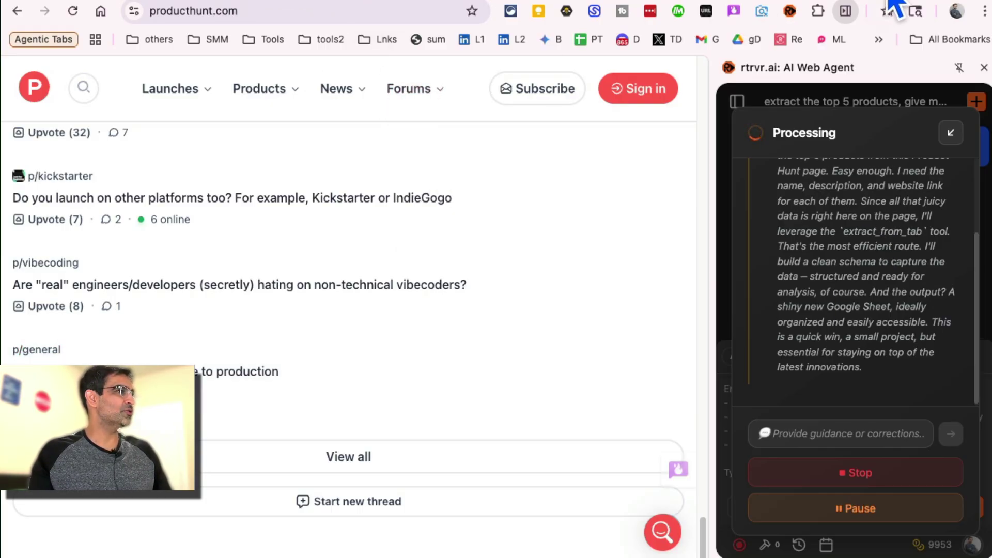
mouse_move(984, 3)
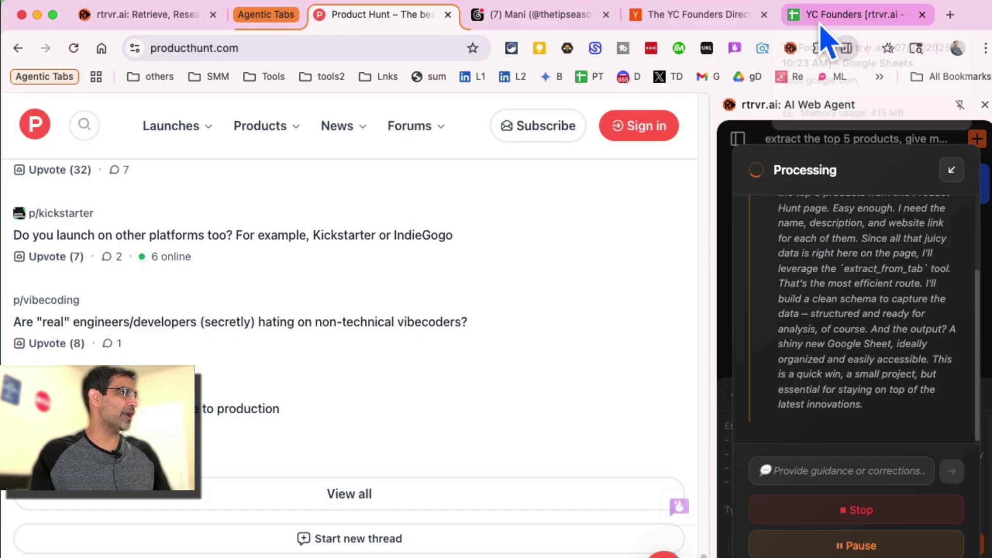
left_click(553, 21)
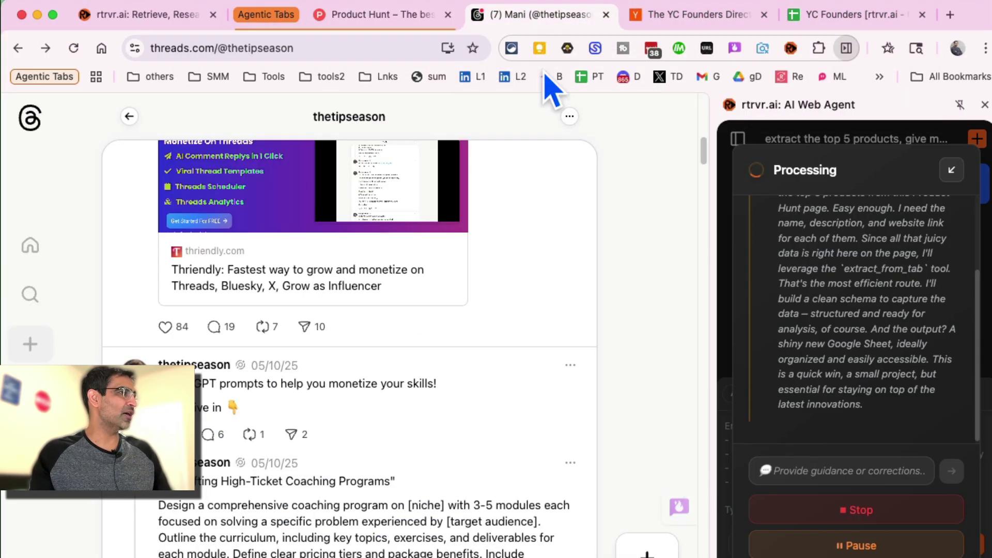
left_click(349, 21)
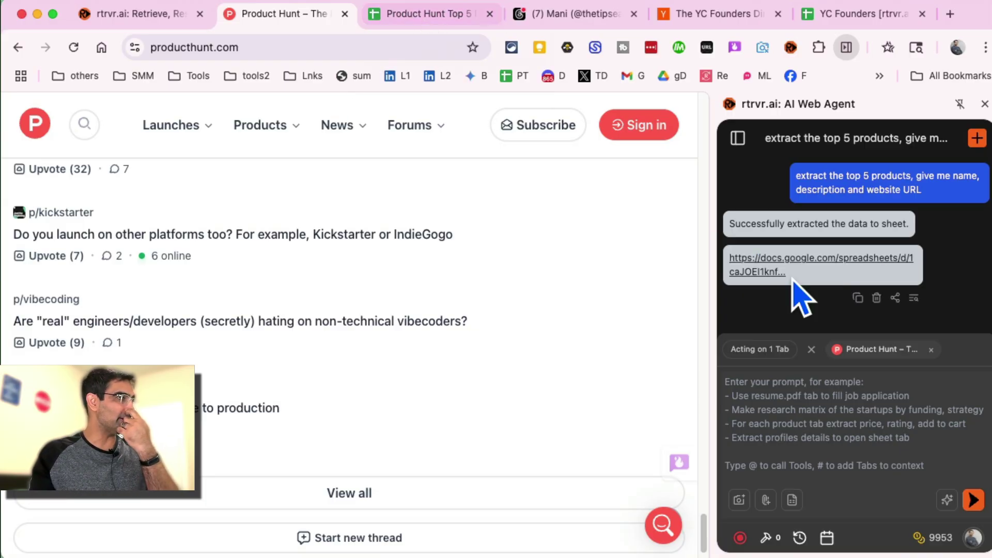
In the Product Hunt Top 5 sheet, widen columns B and C to show full URLs and product names
left_click(441, 15)
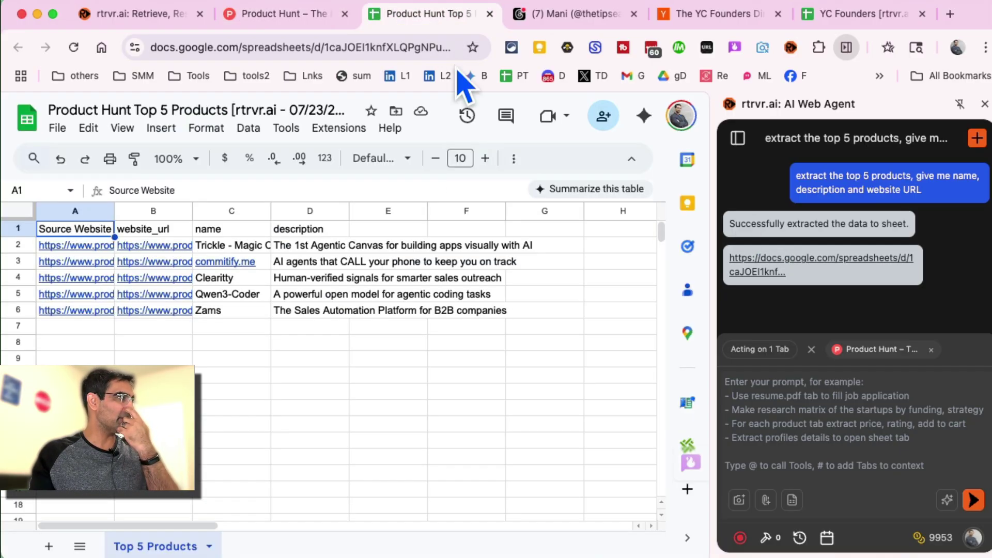
left_click(367, 410)
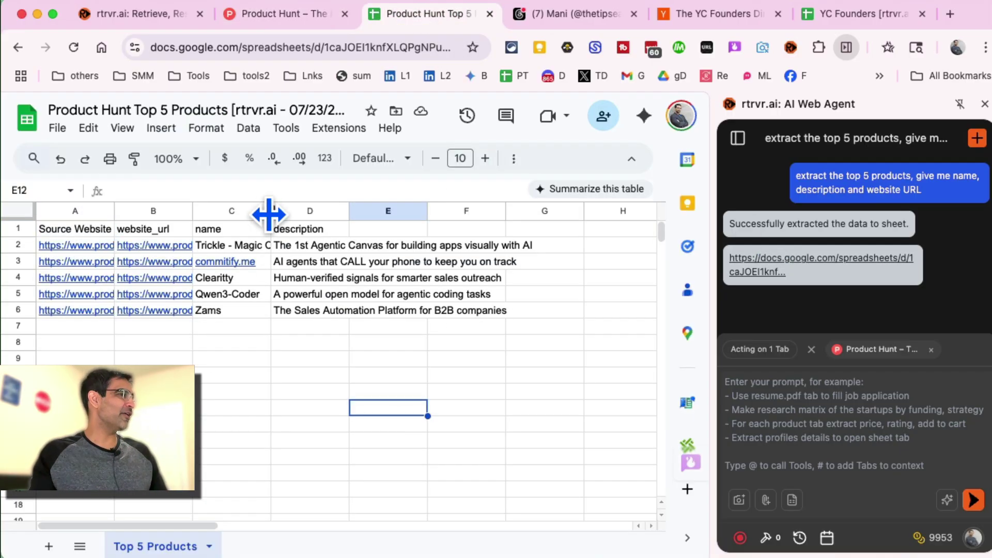
left_click_drag(270, 211, 330, 211)
left_click_drag(199, 214, 269, 215)
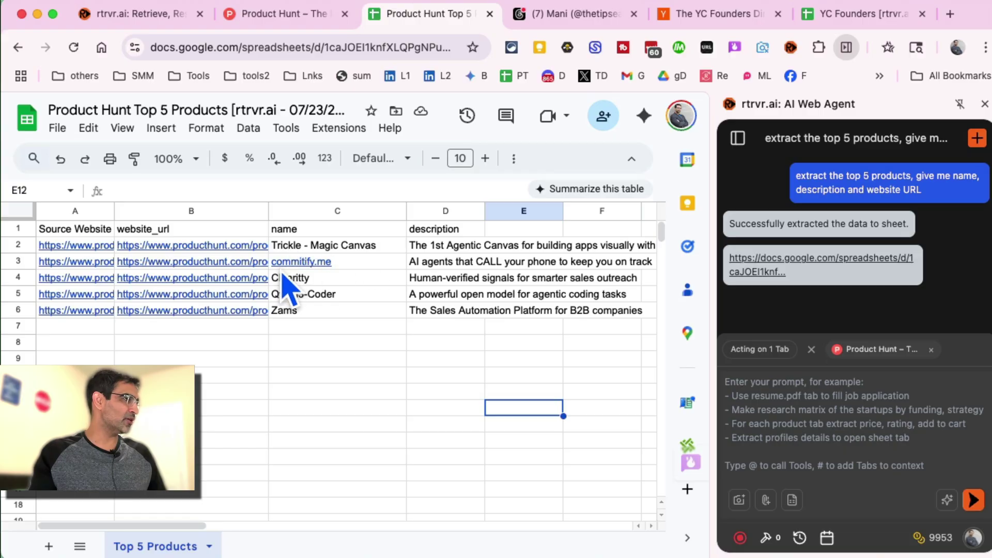
mouse_move(277, 263)
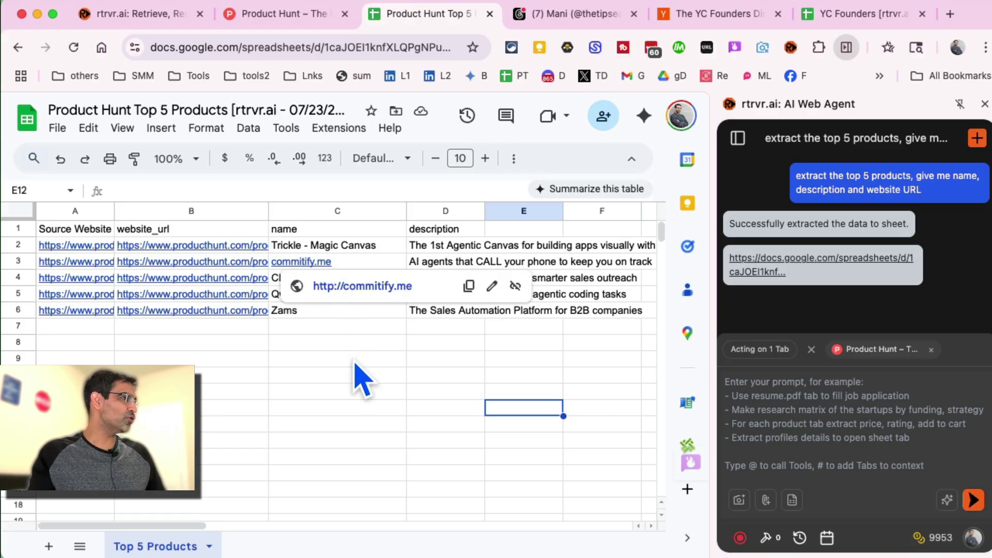
left_click(338, 392)
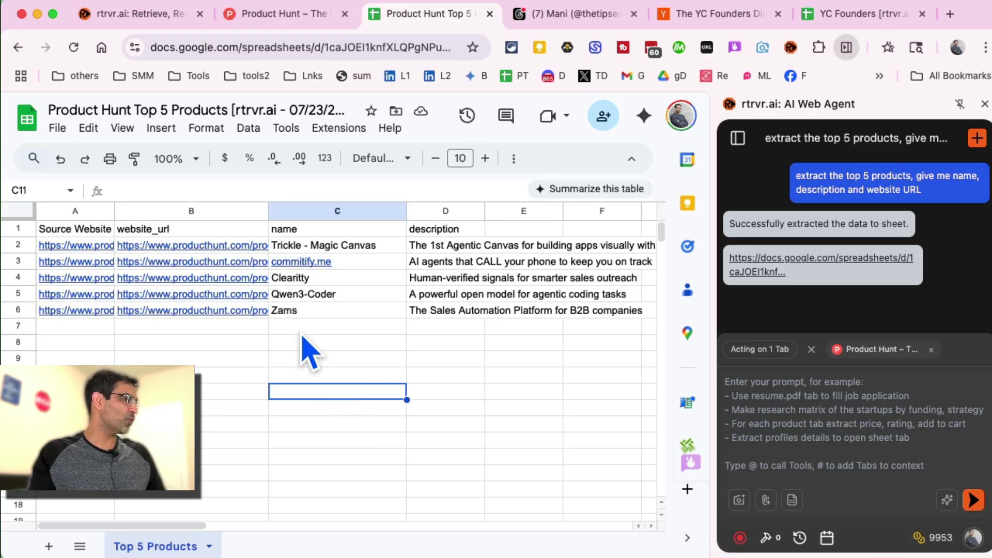
left_click(276, 14)
Compare Product Hunt's top launches against the extracted list, then return to the Top 5 spreadsheet
scroll(280, 416, "down", 10)
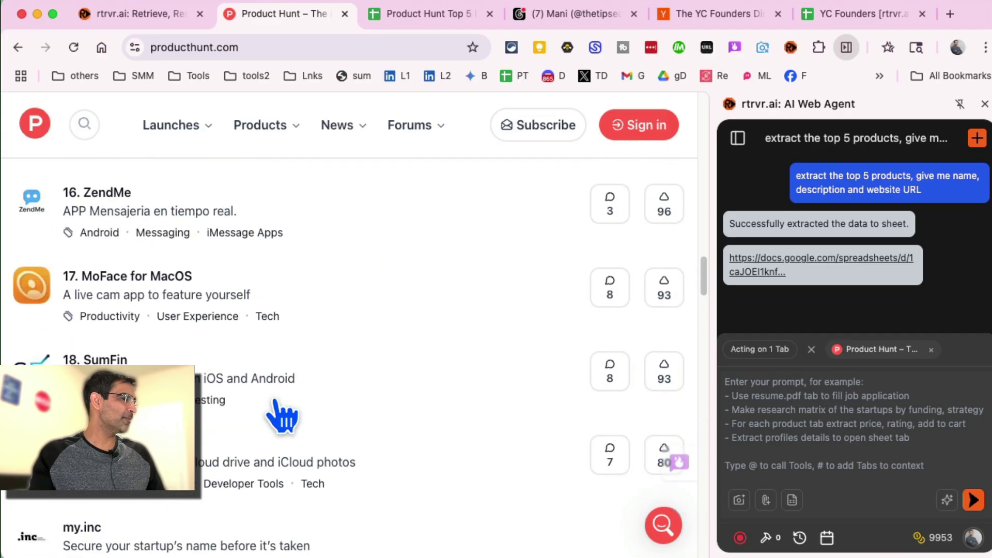
scroll(281, 417, "up", 10)
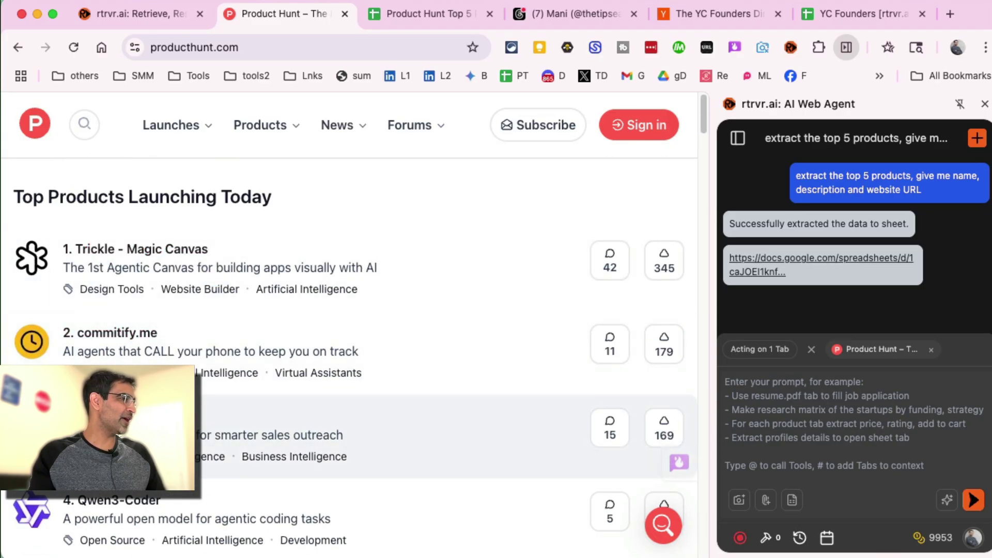
scroll(239, 482, "down", 3)
scroll(222, 199, "up", 3)
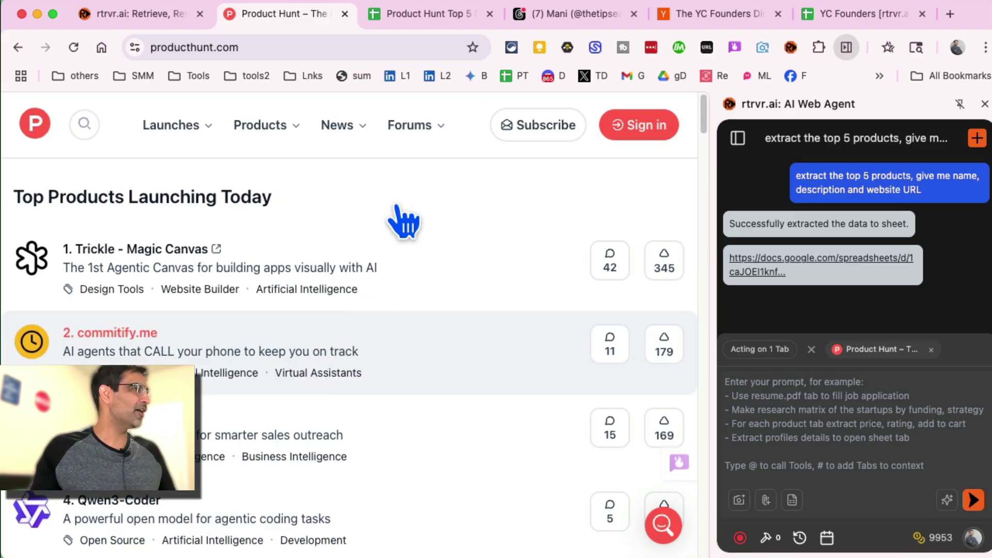
left_click(430, 17)
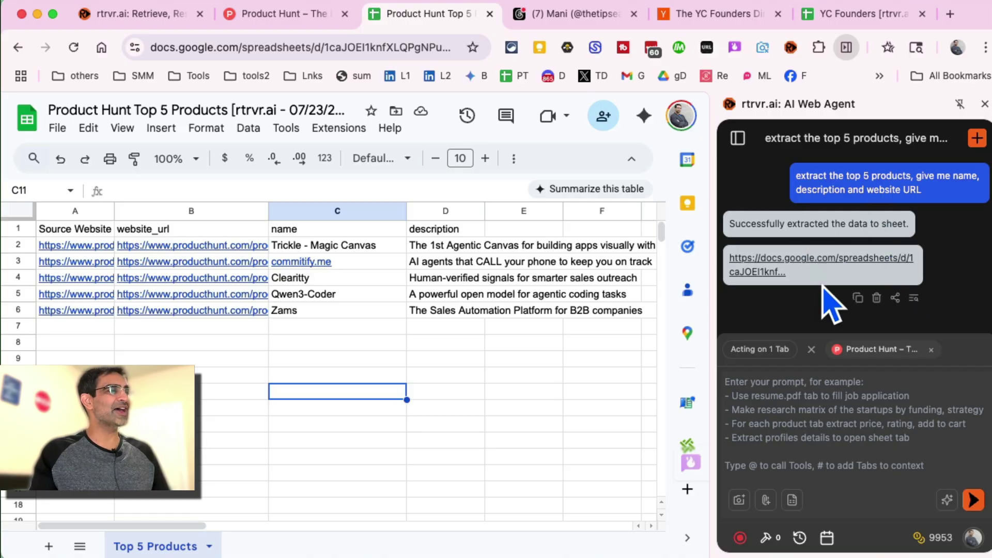
Review the extraction task's details and its Sheets (1) output in Task History, then close it
left_click(912, 298)
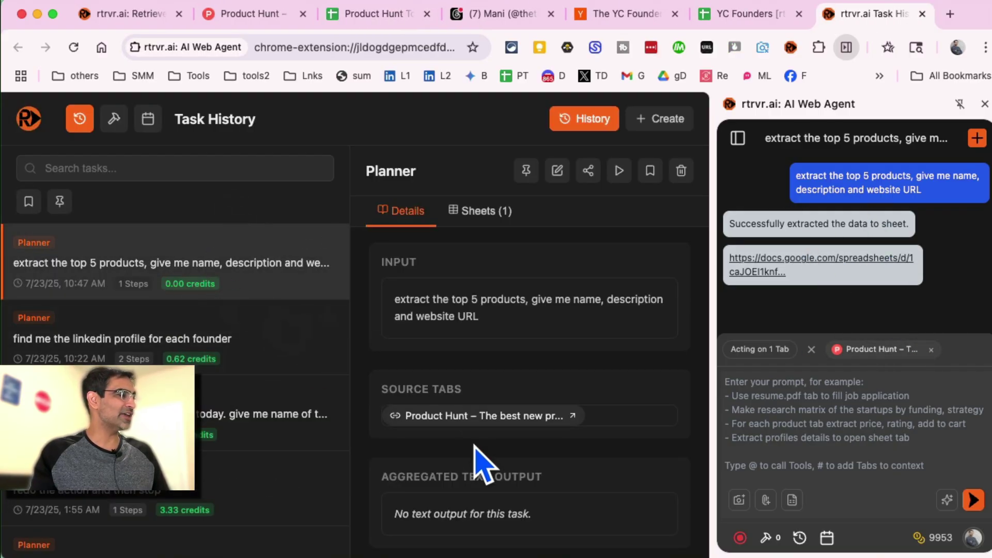
scroll(475, 465, "down", 3)
scroll(566, 478, "up", 5)
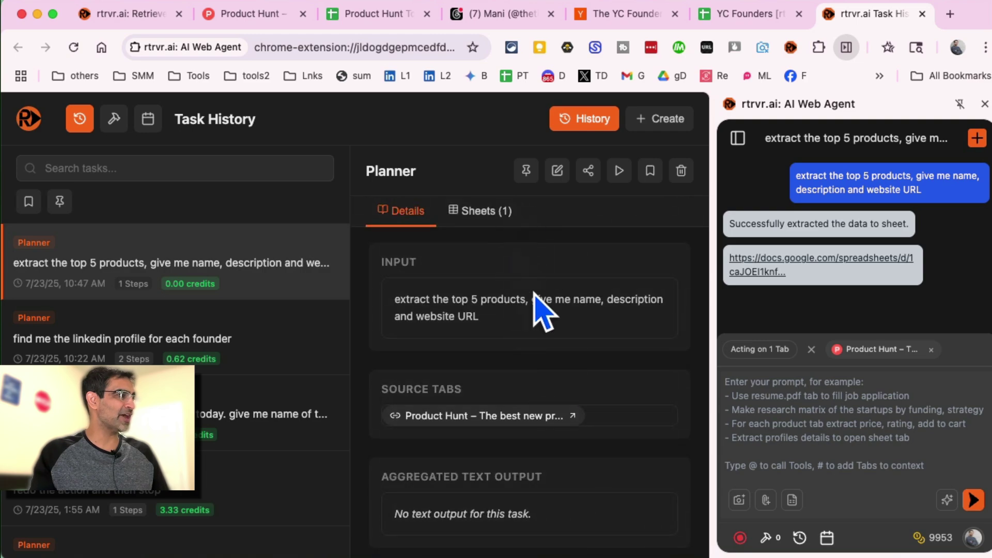
scroll(549, 299, "down", 2)
scroll(563, 333, "up", 2)
left_click(488, 212)
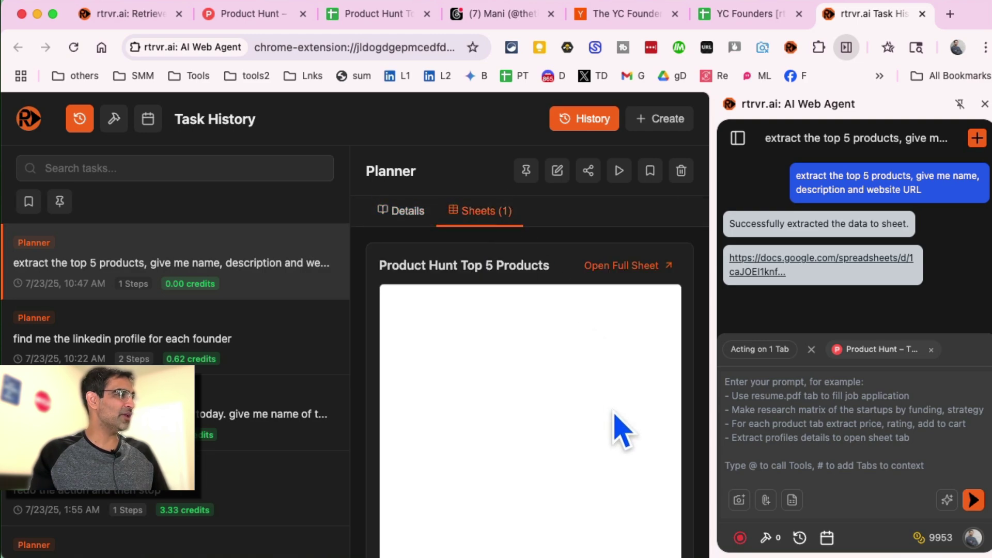
scroll(626, 455, "down", 5)
scroll(622, 457, "up", 5)
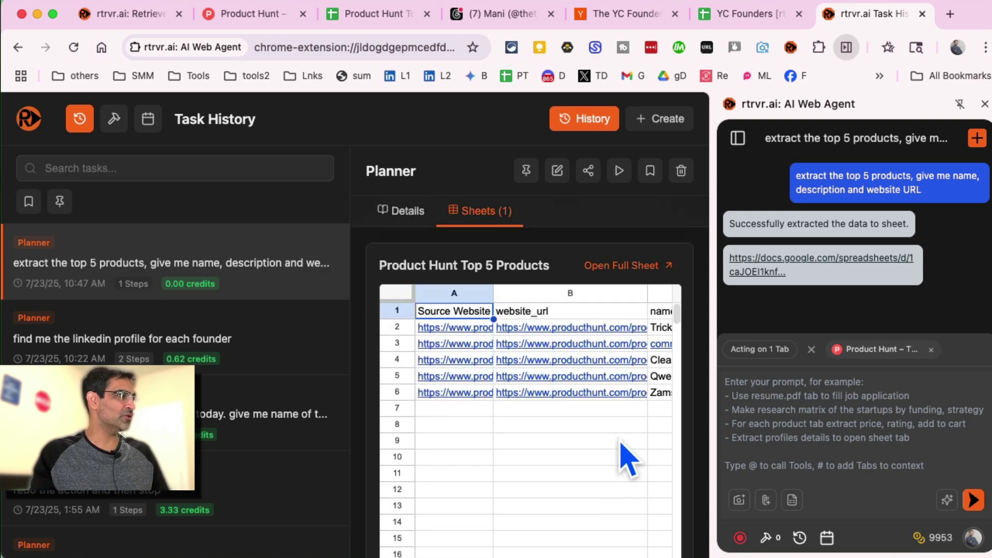
left_click(395, 212)
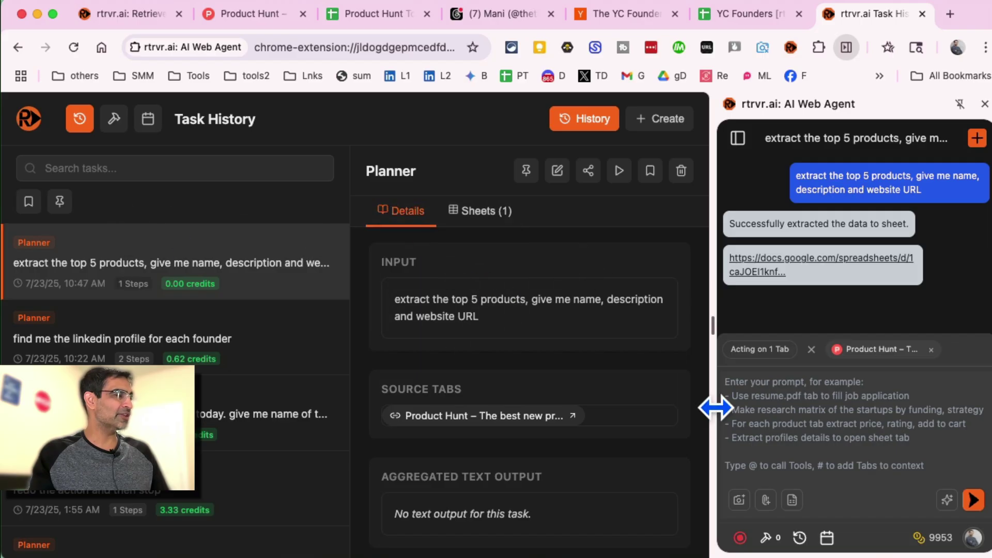
left_click(922, 14)
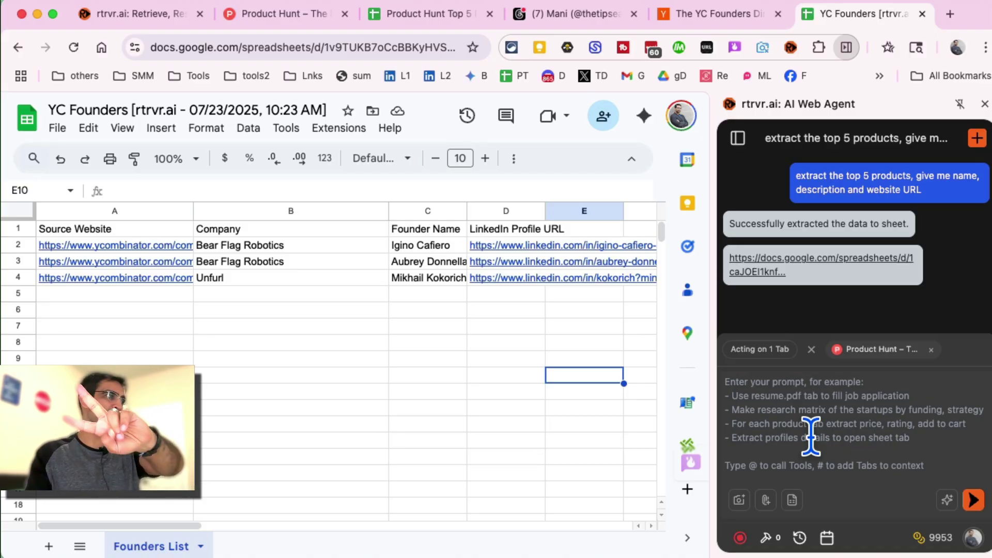
Close the Product Hunt Top 5 sheet
mouse_move(734, 286)
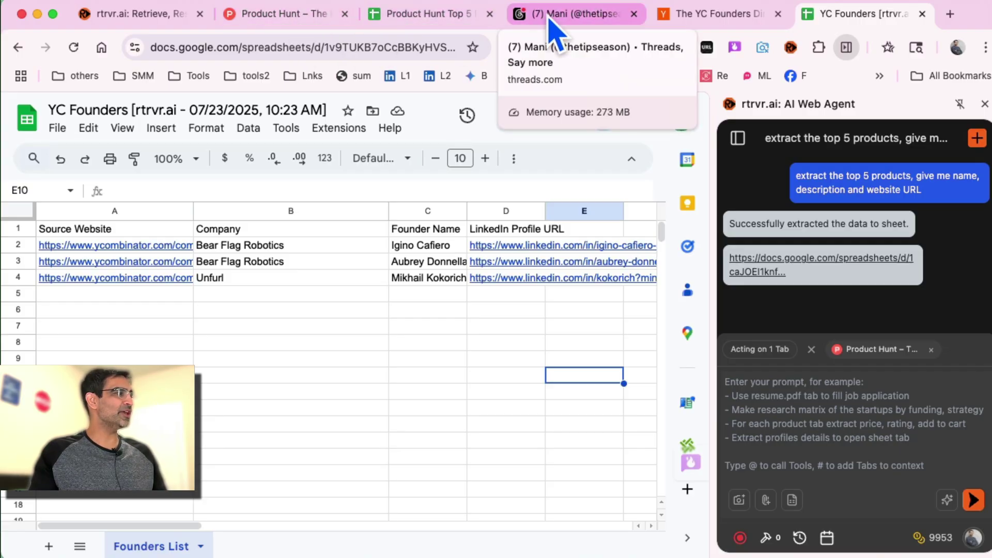
left_click(486, 21)
left_click(489, 14)
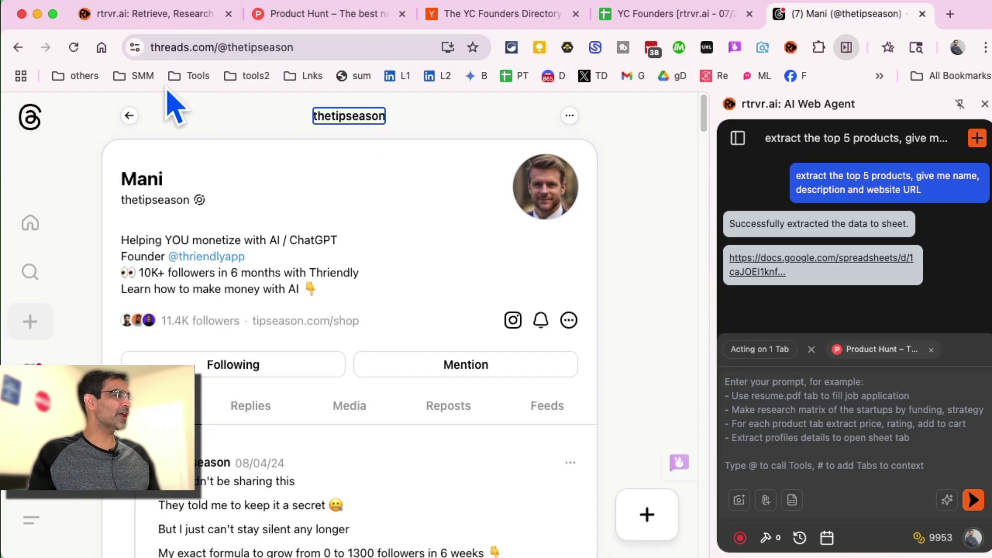
Open the '5 ChatGPT prompts to help you monetize your skills!' thread and read its numbered replies
scroll(361, 335, "down", 10)
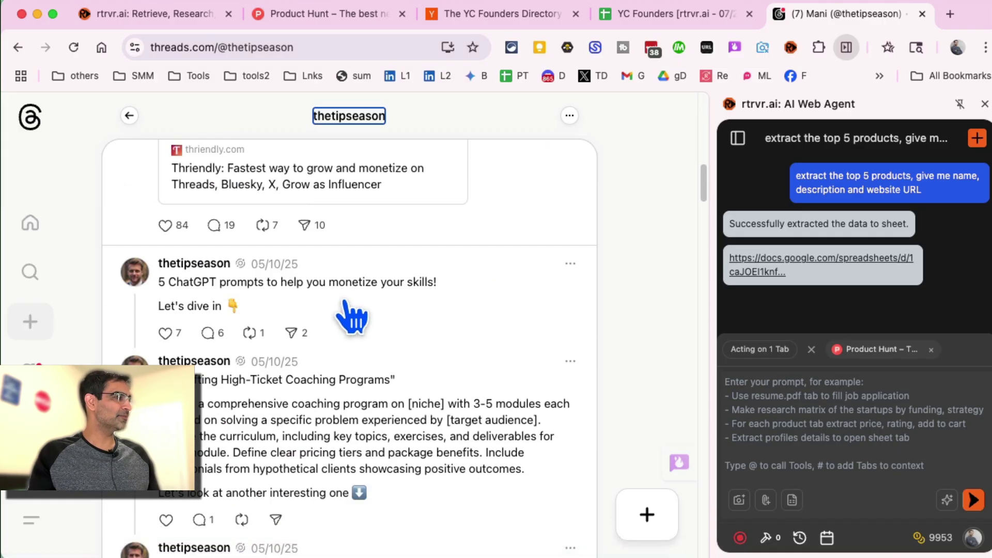
left_click(348, 316)
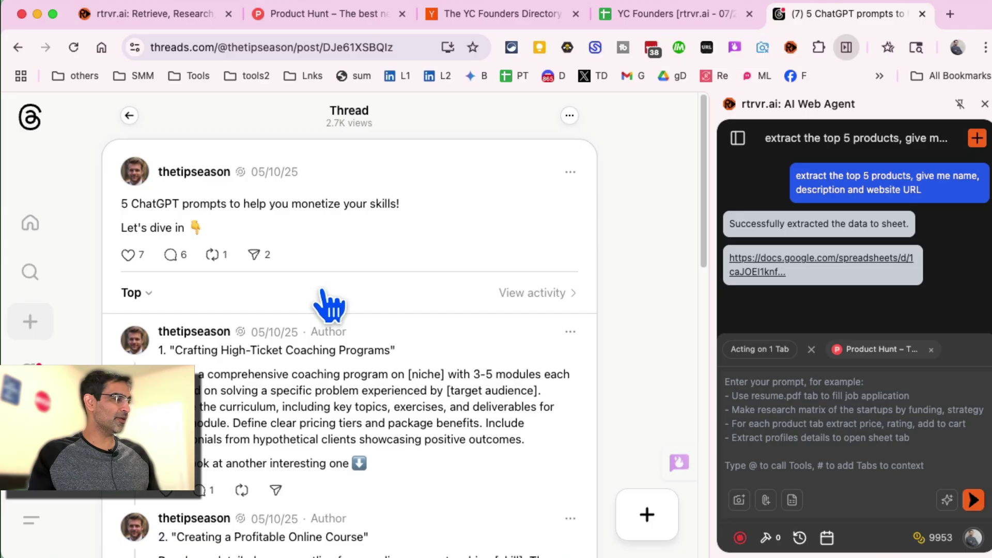
scroll(418, 336, "down", 3)
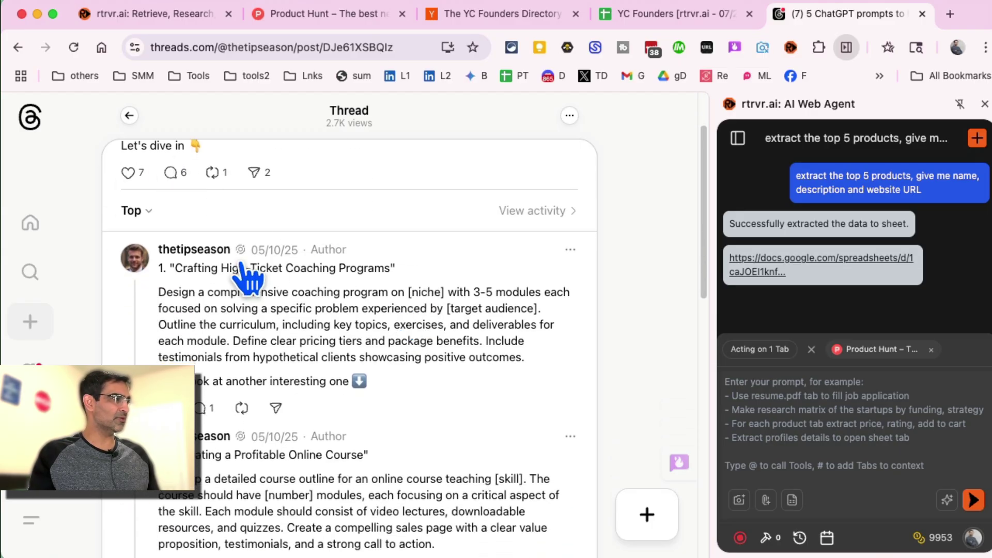
scroll(222, 248, "up", 3)
scroll(369, 364, "down", 4)
scroll(368, 368, "down", 15)
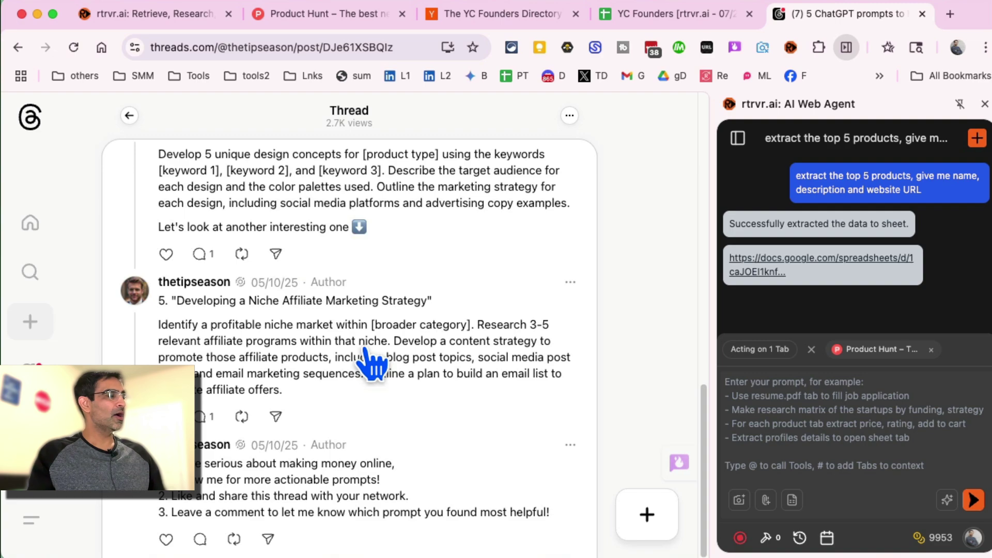
scroll(371, 364, "up", 15)
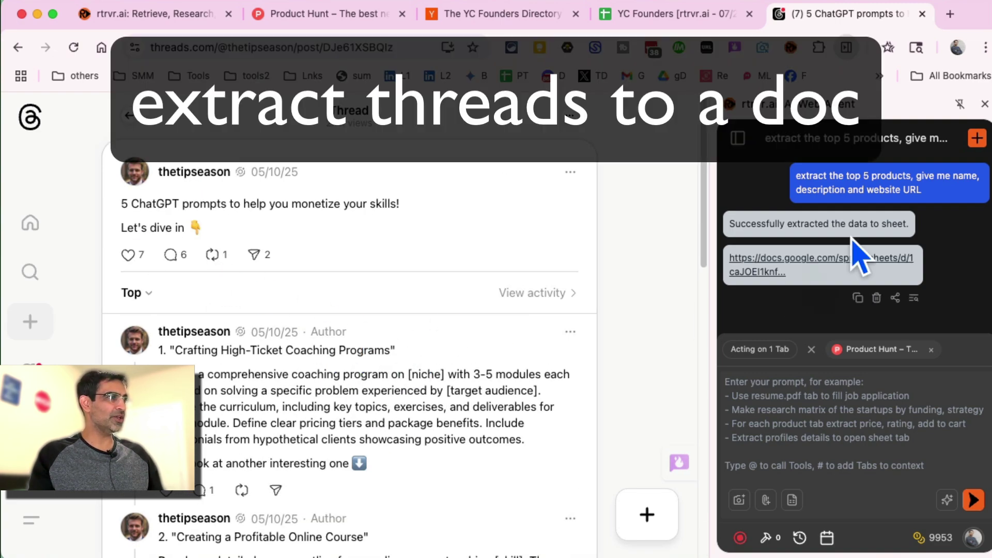
Reopen the agent panel in a new chat, leaving only the Threads tab in context
left_click(984, 105)
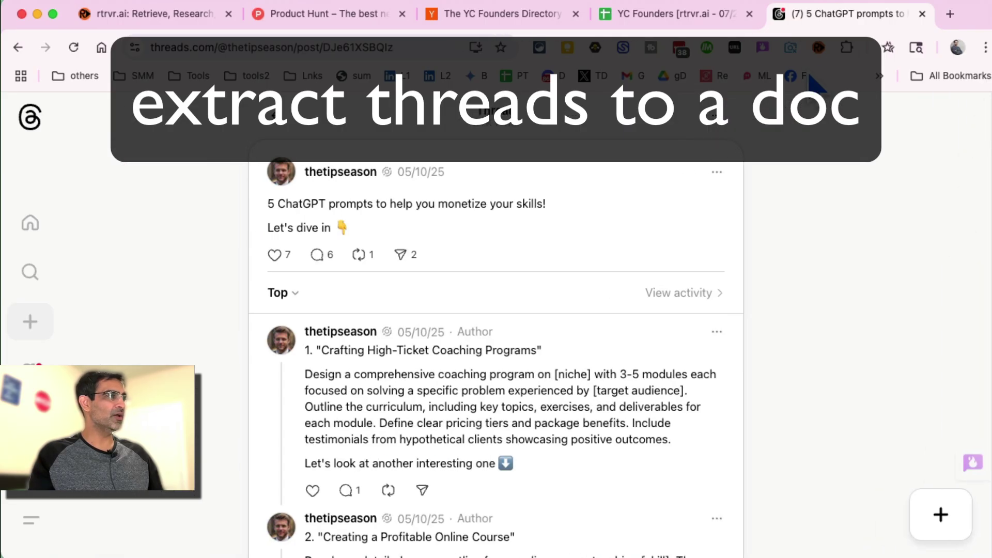
left_click(818, 47)
left_click(976, 137)
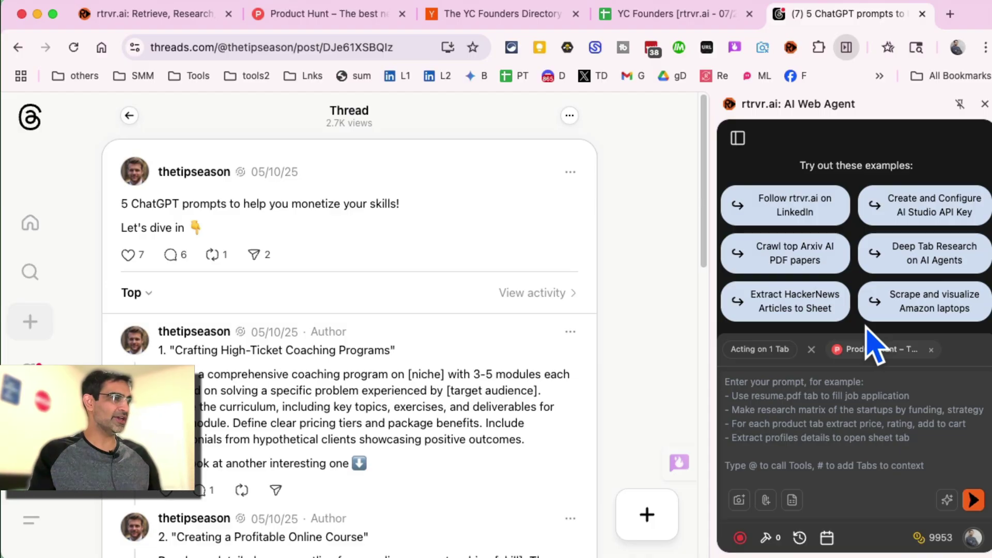
left_click(930, 351)
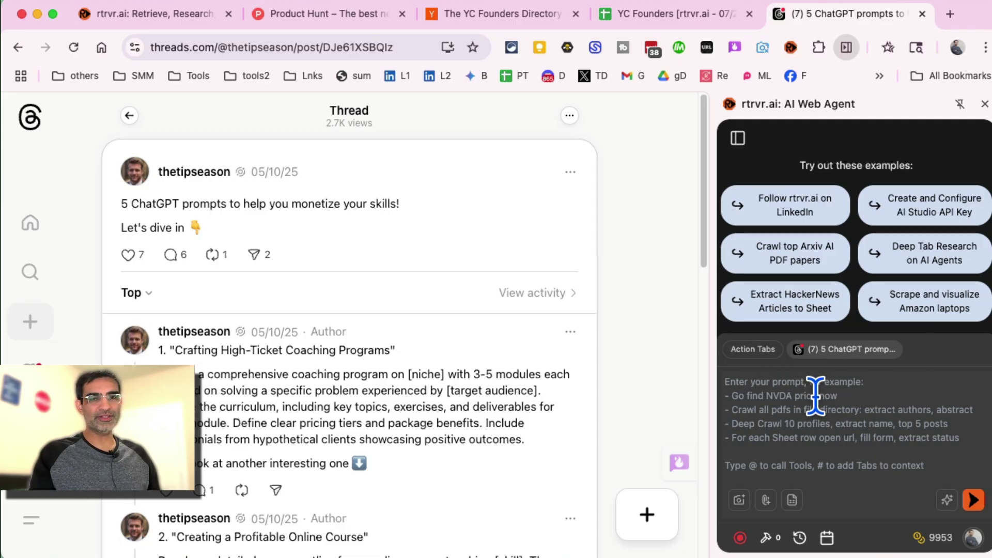
Send the request 'copy all the threads into a google doc from this page'
left_click(852, 398)
type("aopy")
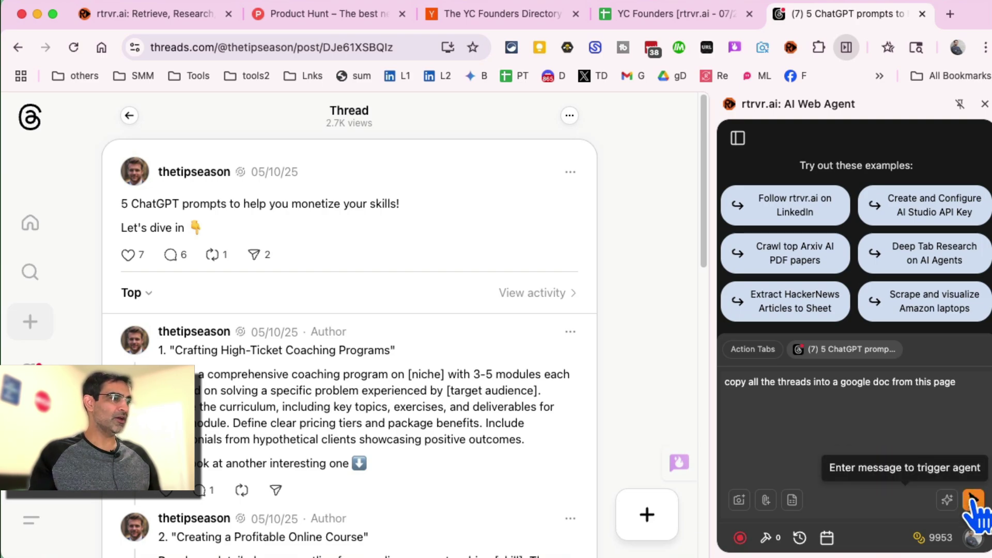
left_click(973, 499)
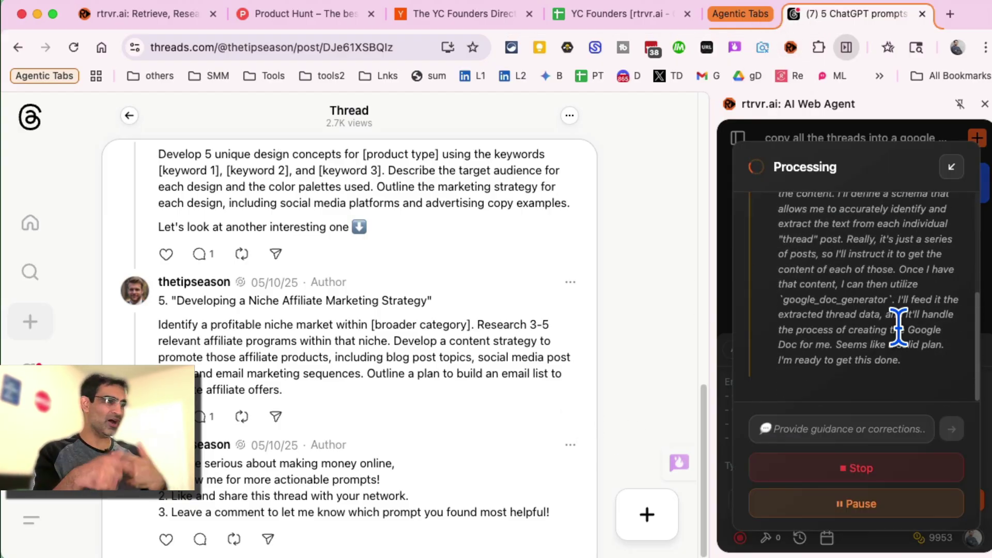
Open the agent's guidance field while it generates the Threads Content Google Doc
left_click(827, 424)
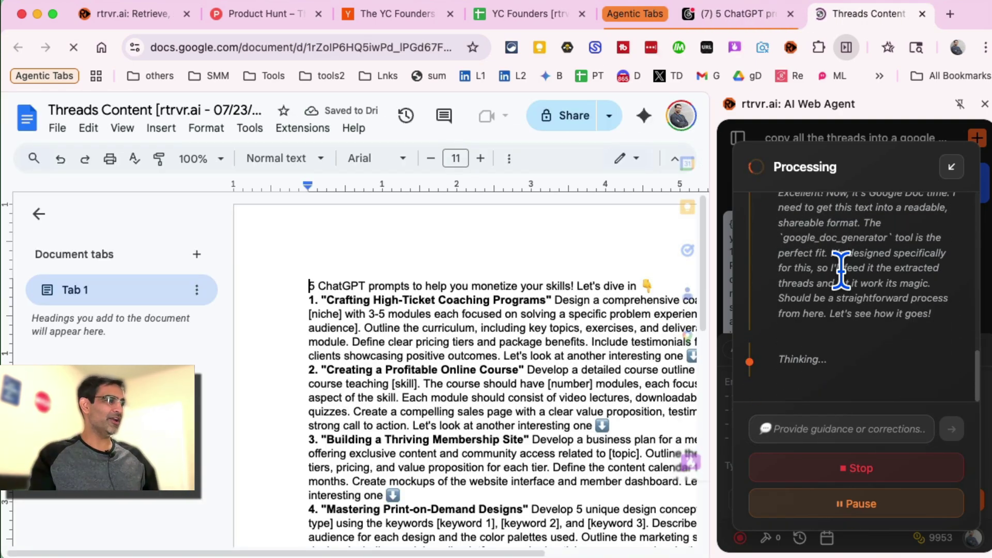
Hide the document outline panel to widen the Threads Content page
scroll(520, 295, "down", 3)
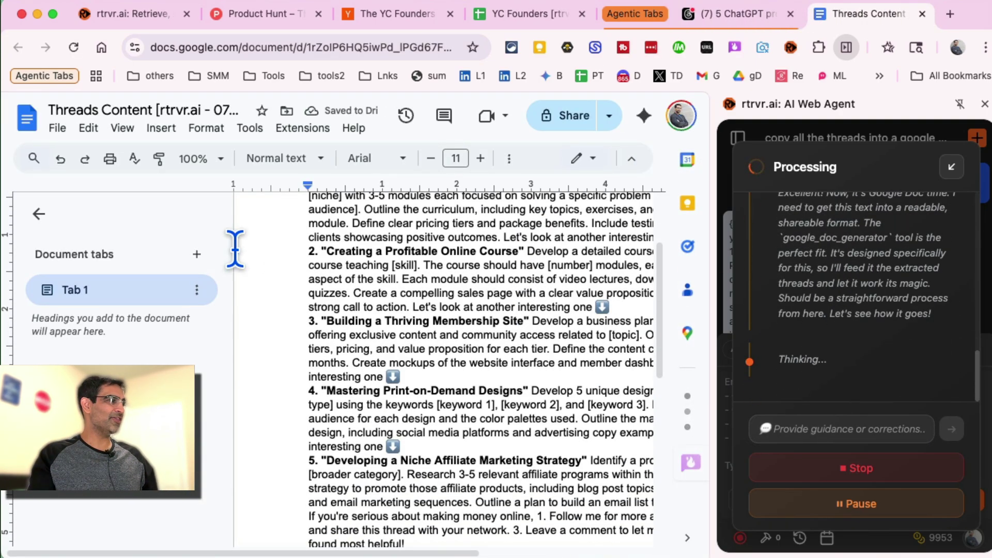
left_click(41, 214)
scroll(508, 371, "up", 3)
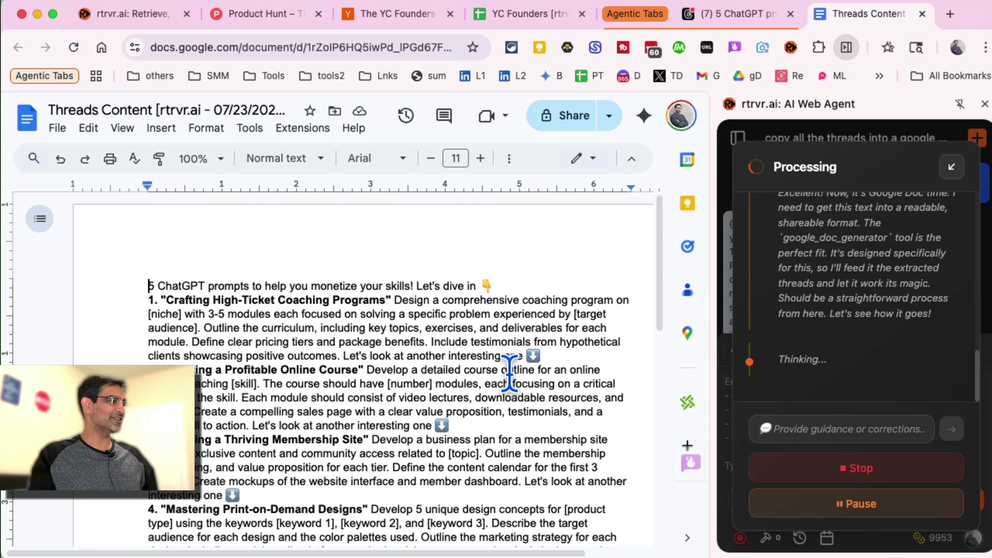
Add a blank line after each numbered prompt, then return to the Threads post
left_click(577, 355)
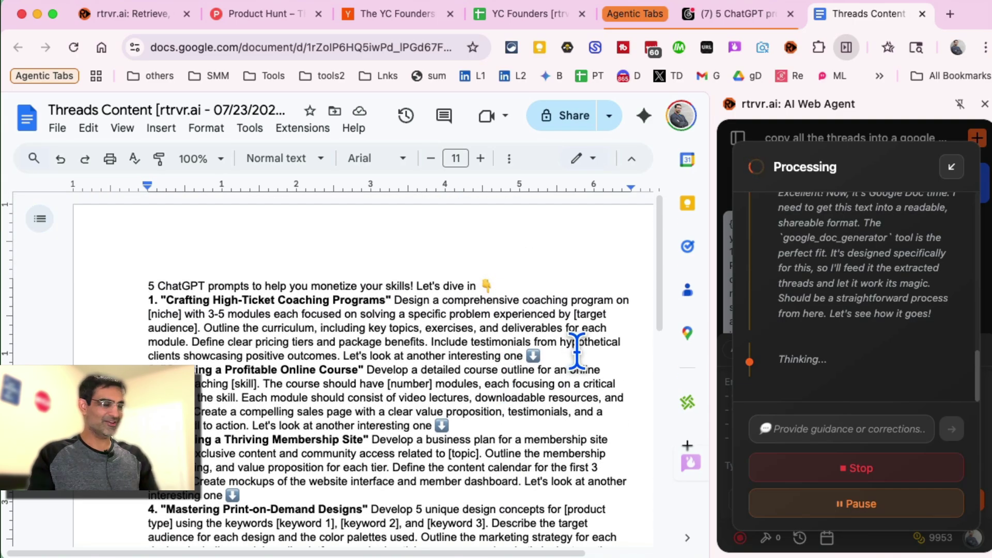
key("Return")
key("Return")
scroll(490, 445, "down", 3)
left_click(302, 412)
key("Return")
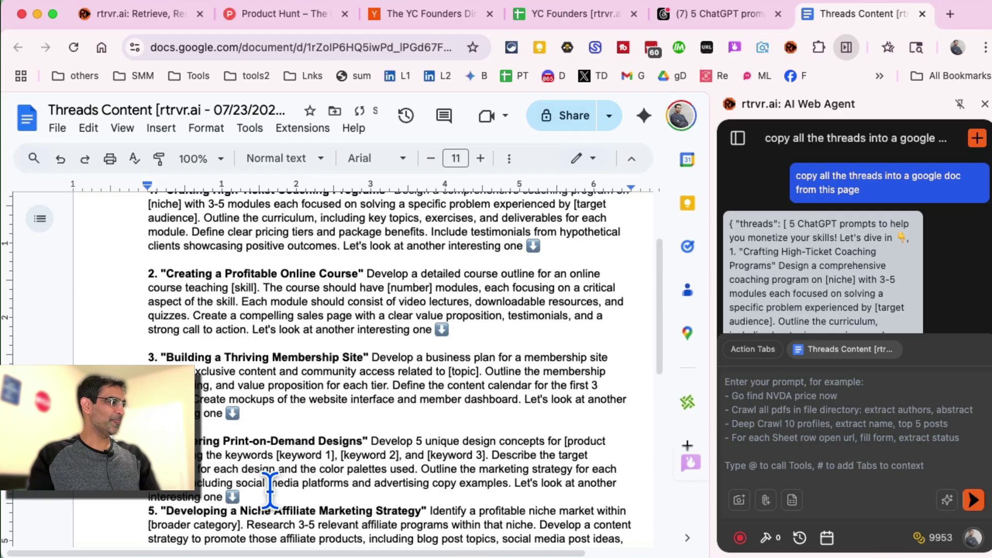
left_click(263, 495)
key("Return")
scroll(433, 464, "down", 6)
scroll(432, 454, "up", 15)
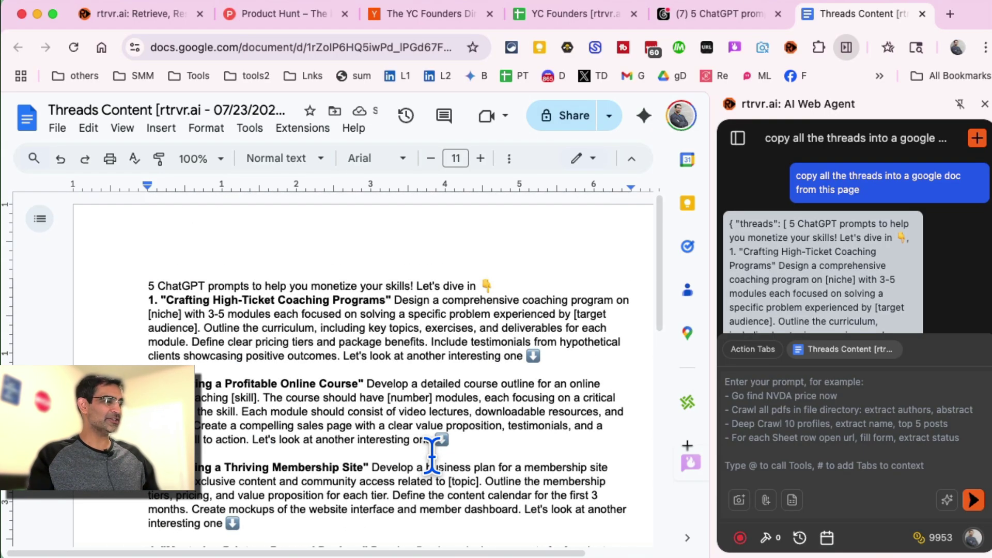
scroll(431, 455, "down", 10)
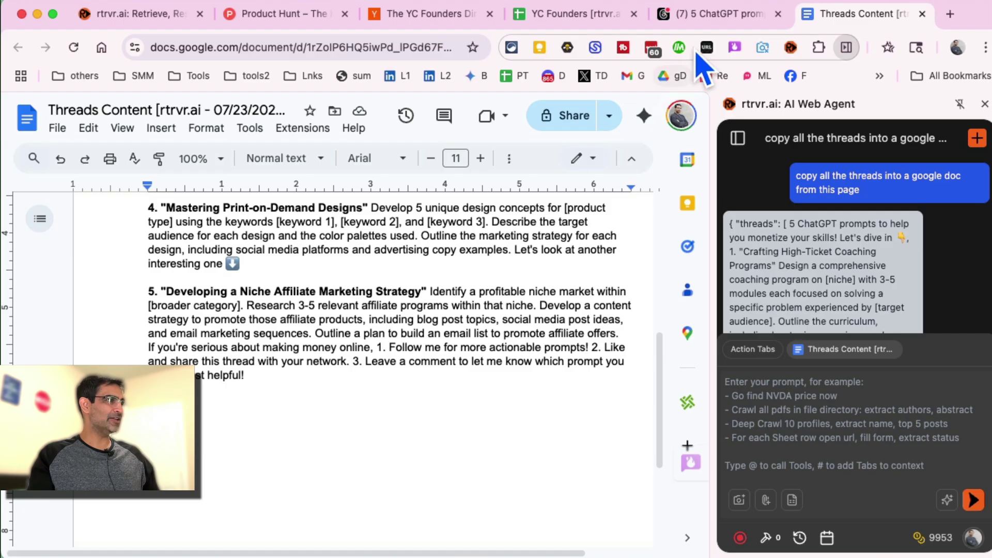
left_click(705, 14)
scroll(467, 357, "up", 15)
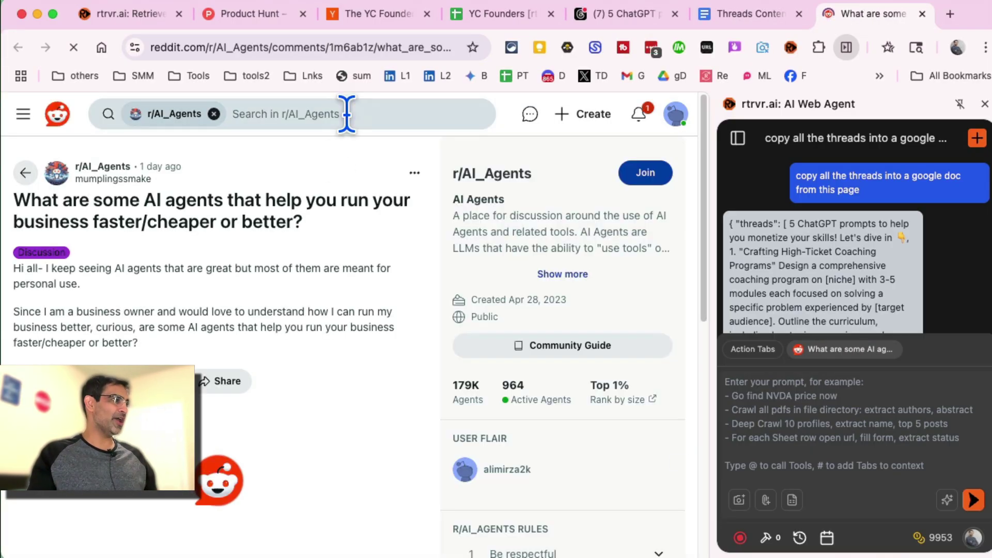
Start a fresh agent chat beside the r/AI_Agents post and skim its comments
left_click(976, 138)
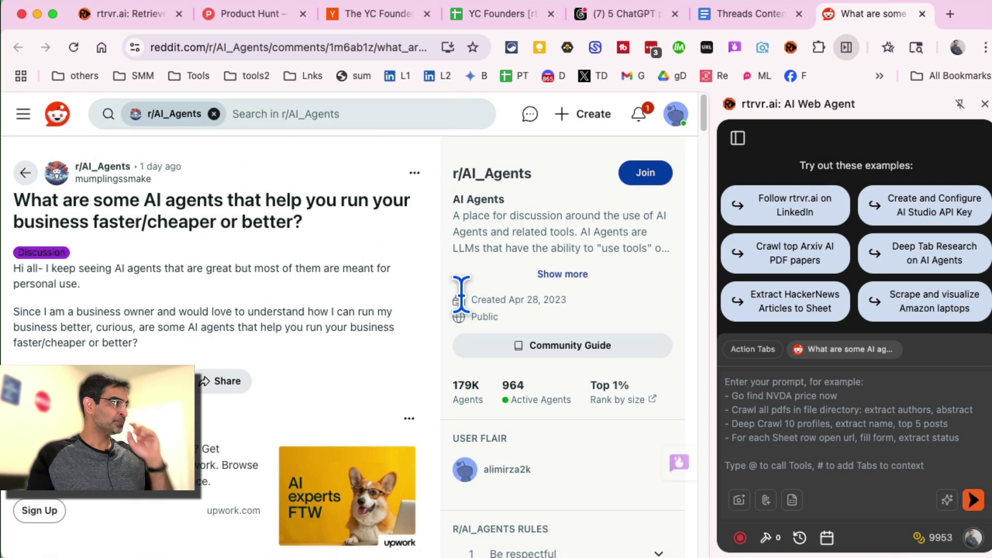
scroll(362, 310, "down", 4)
scroll(155, 278, "up", 4)
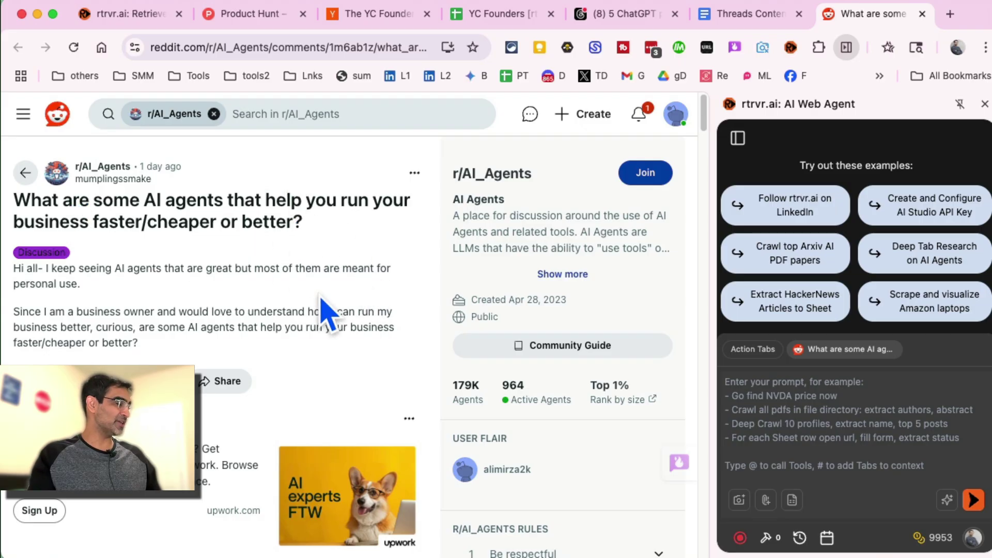
scroll(391, 377, "down", 15)
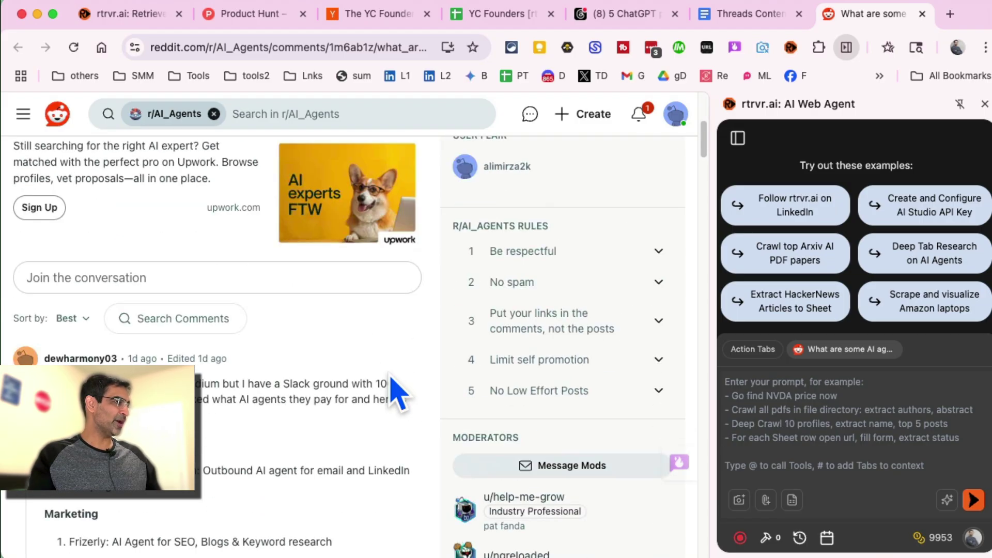
scroll(393, 383, "down", 15)
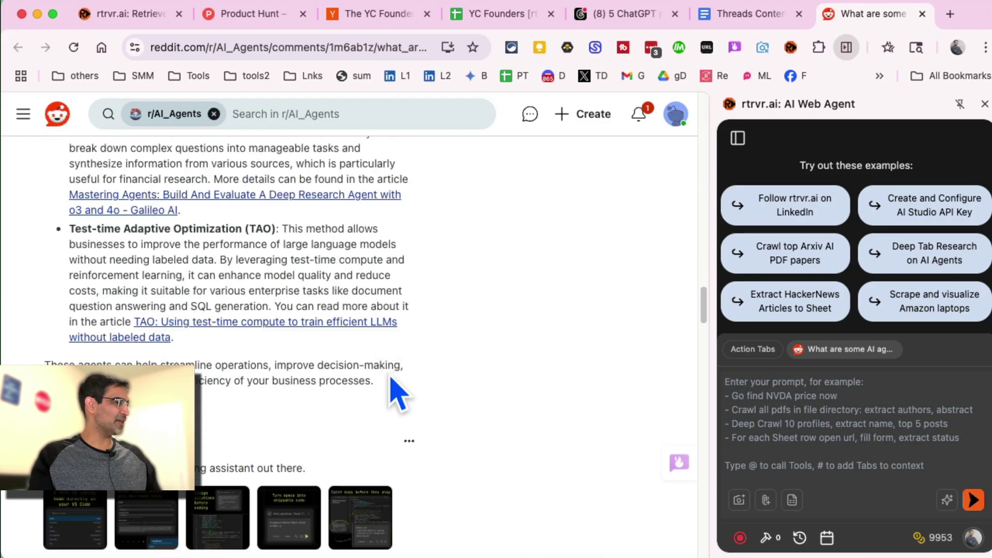
scroll(390, 382, "up", 20)
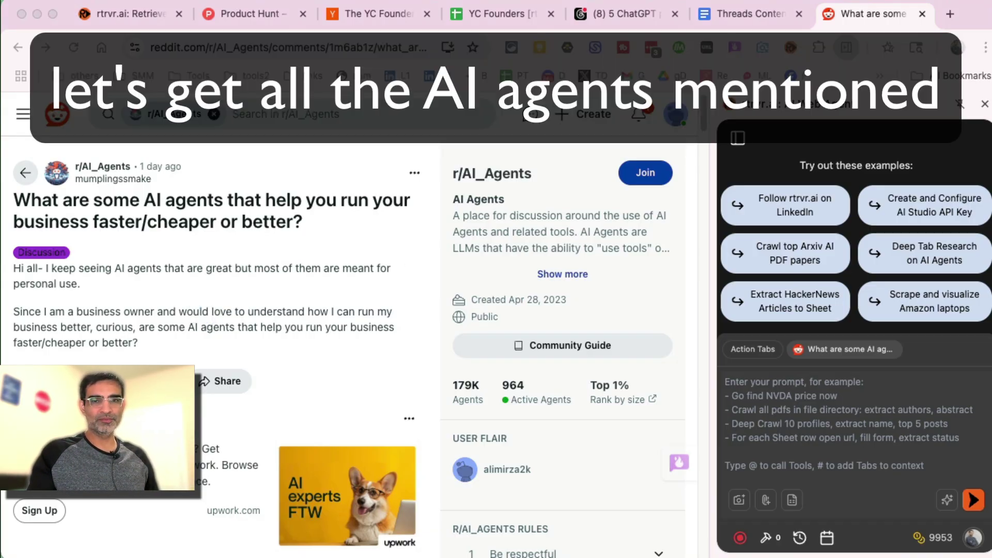
Enter the prompt 'find all the agents mentioned here and what they are being used for'
left_click(823, 394)
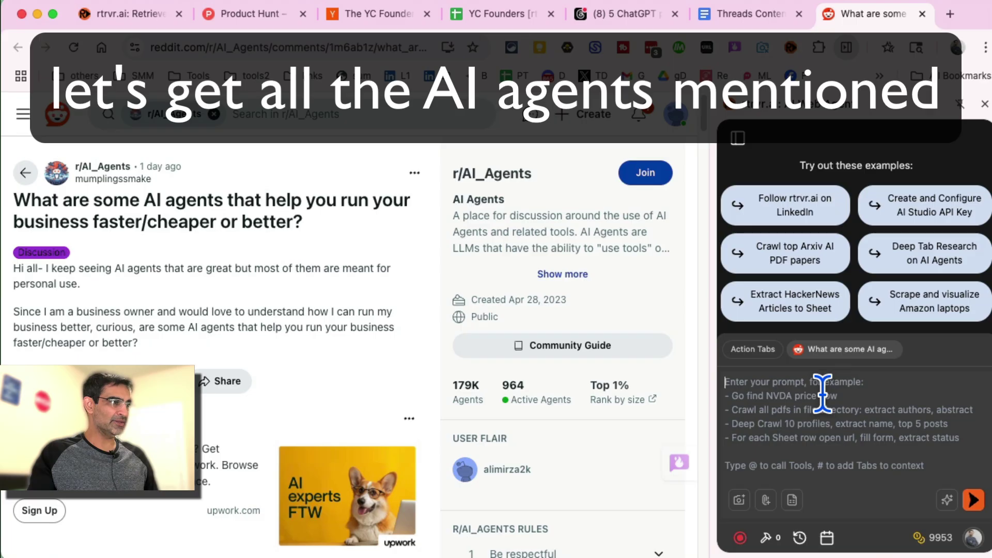
type("ind all the agents mentioned here and what they are being used for")
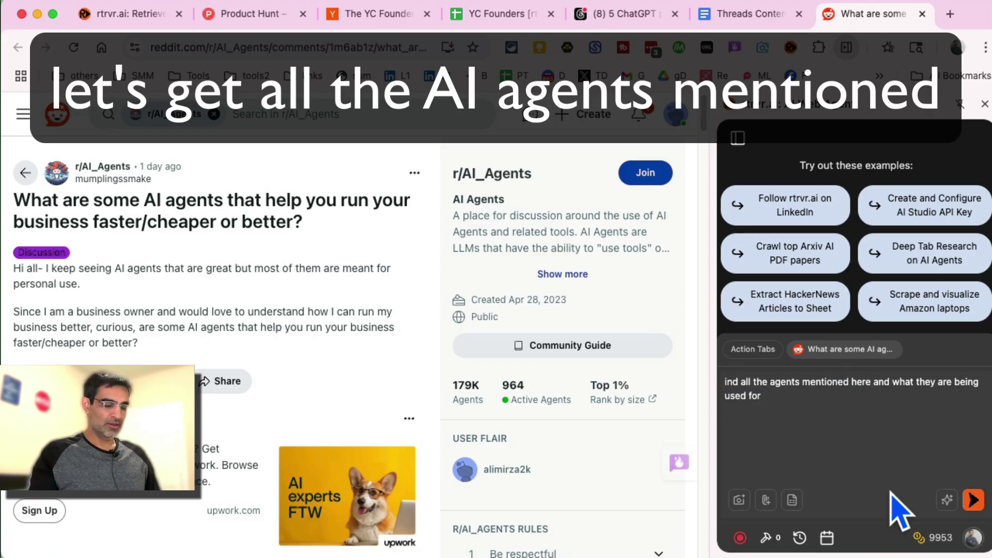
type("f")
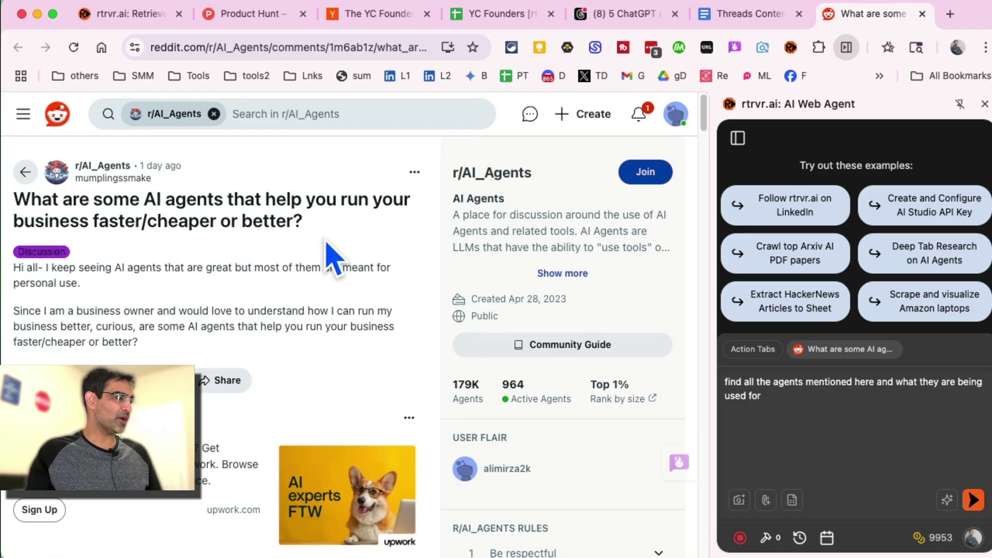
scroll(332, 253, "down", 15)
scroll(323, 236, "down", 10)
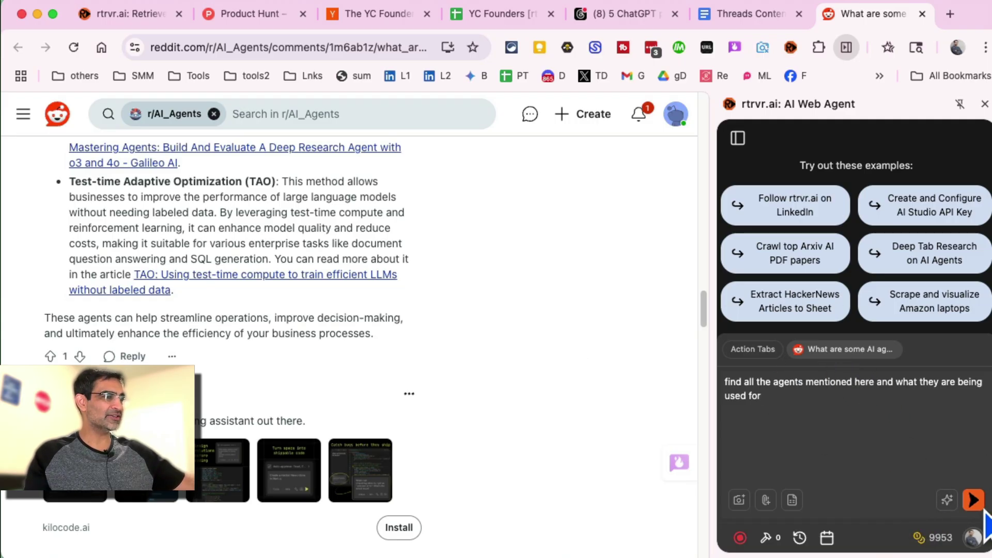
Send the Reddit agents request and review its plan to export into a new Google Sheet
left_click(982, 509)
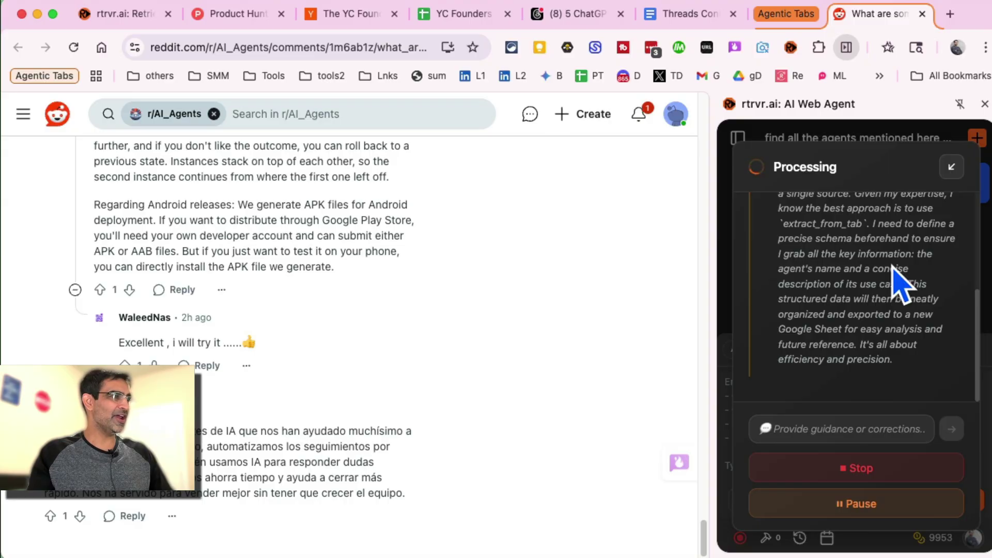
scroll(901, 284, "up", 5)
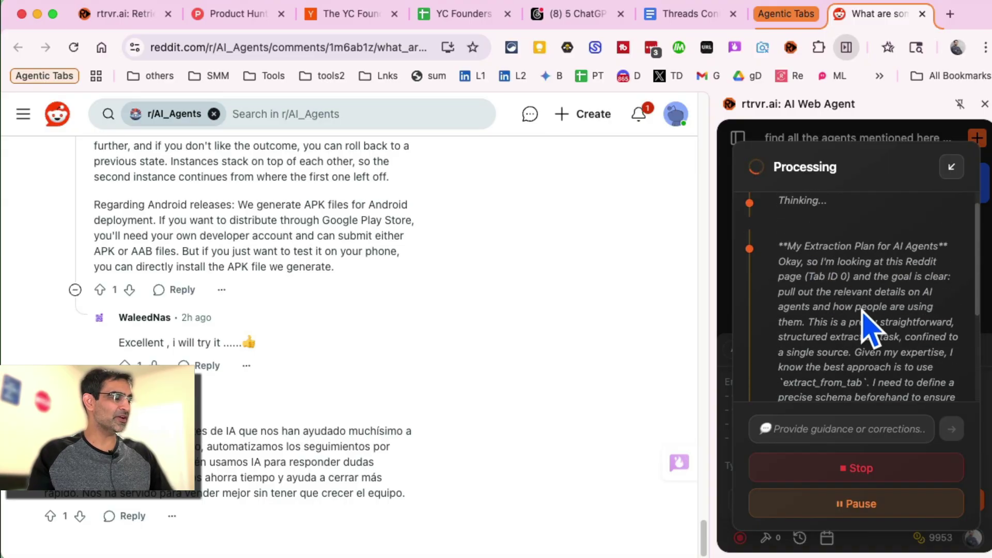
scroll(873, 326, "down", 3)
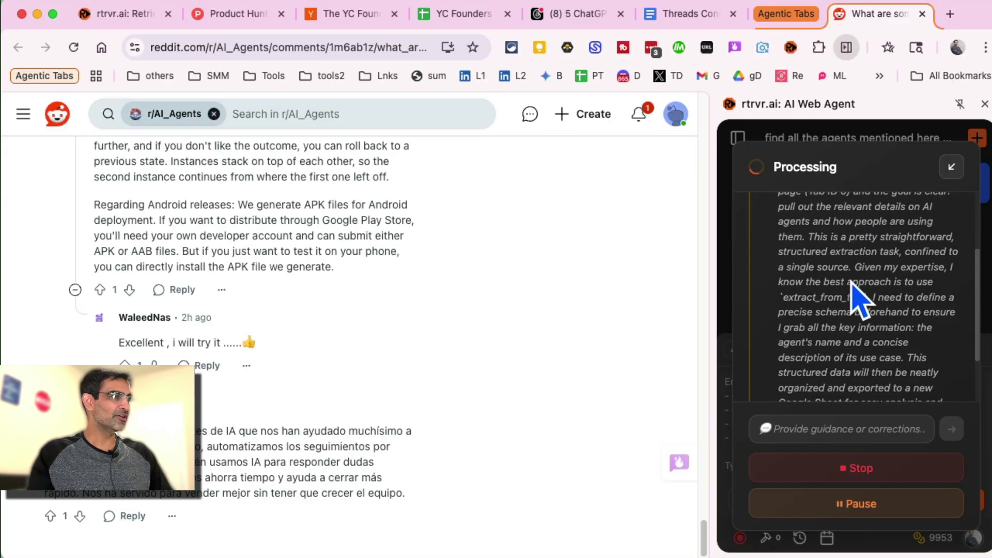
scroll(897, 298, "down", 2)
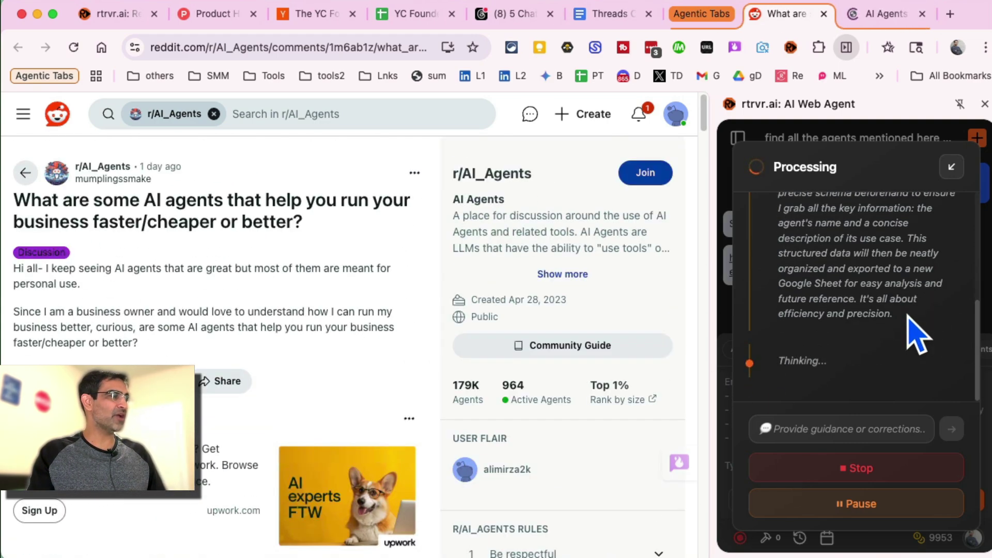
Review the generated AI Agents sheet listing 27 agents with source links and uses
left_click(878, 16)
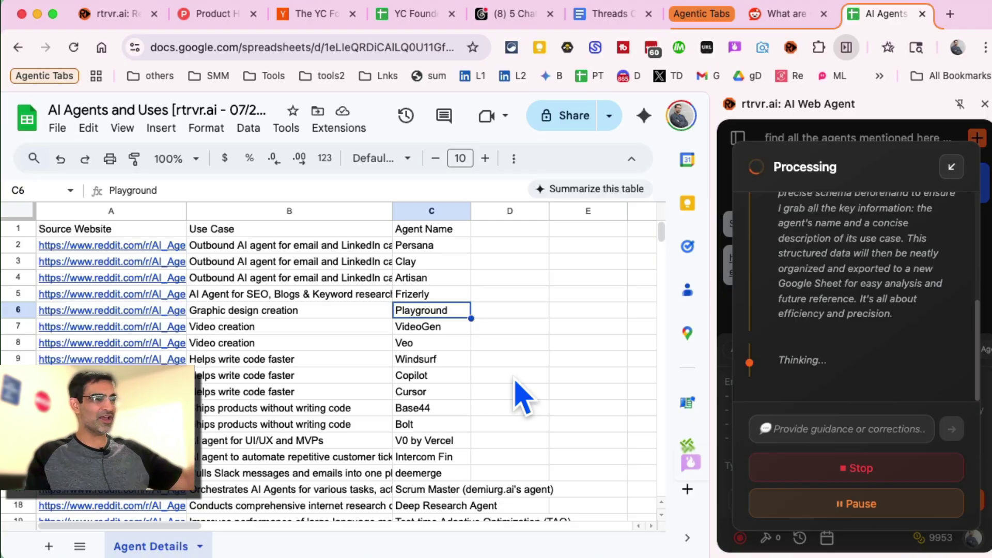
scroll(522, 398, "down", 10)
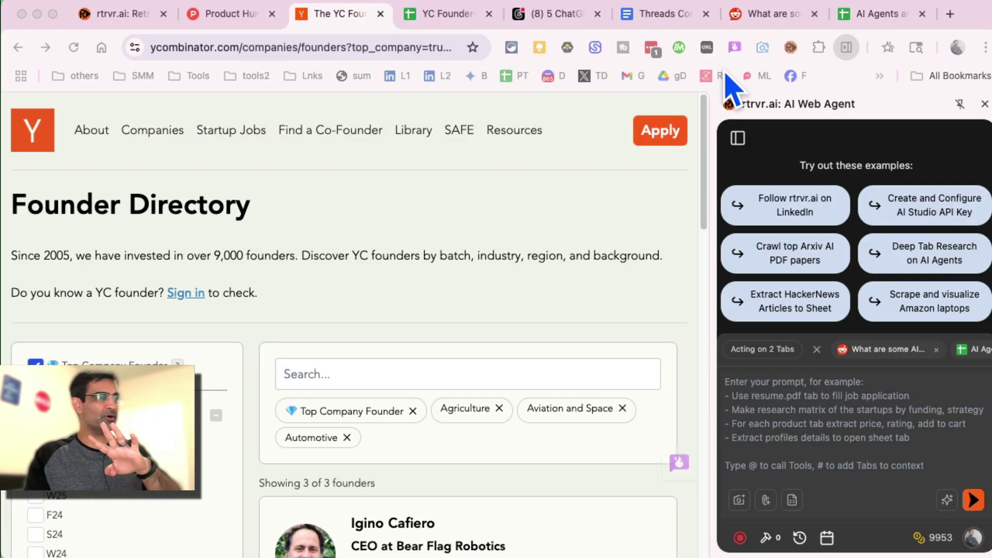
Scroll through the YC Founder Directory filters and the seven filtered founder cards
scroll(599, 331, "down", 2)
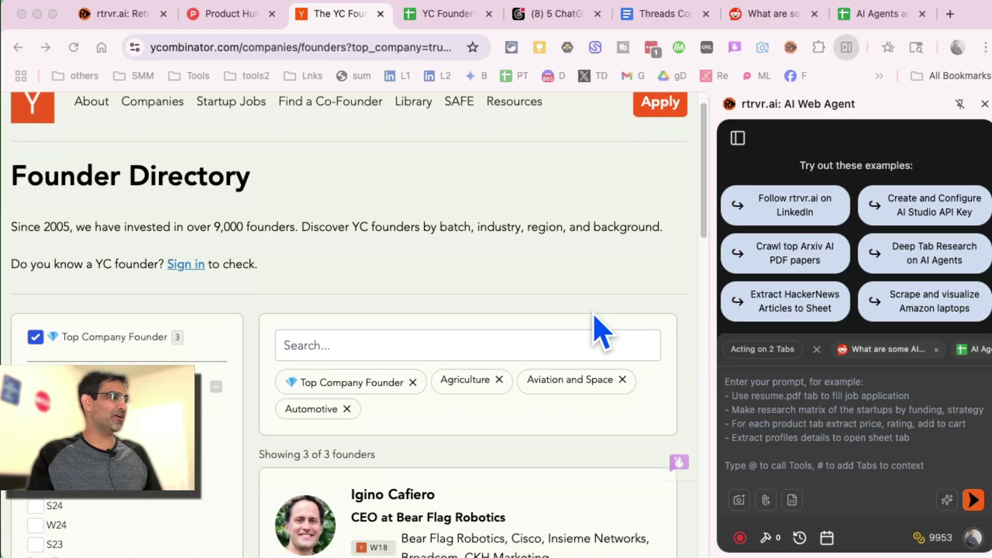
scroll(599, 331, "down", 5)
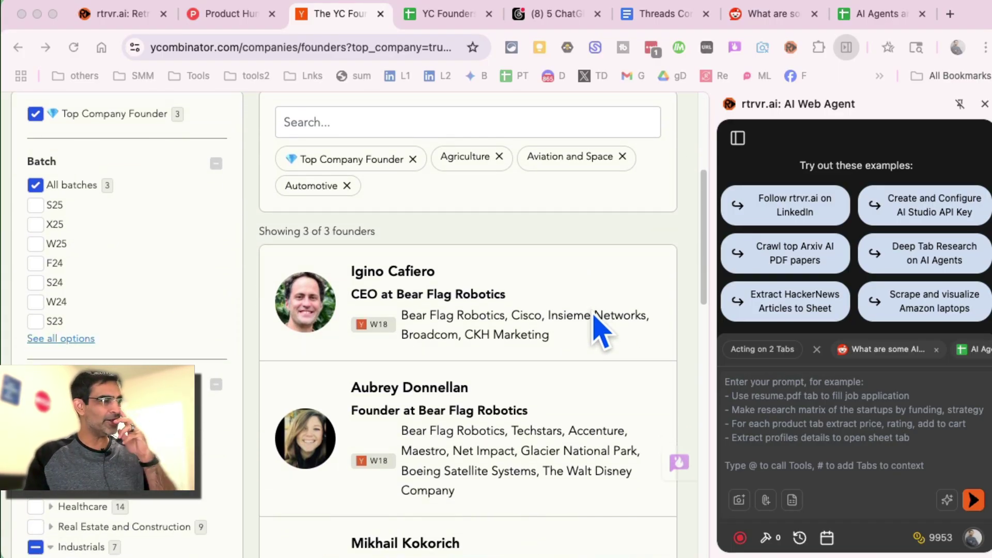
scroll(595, 316, "down", 6)
scroll(595, 316, "up", 6)
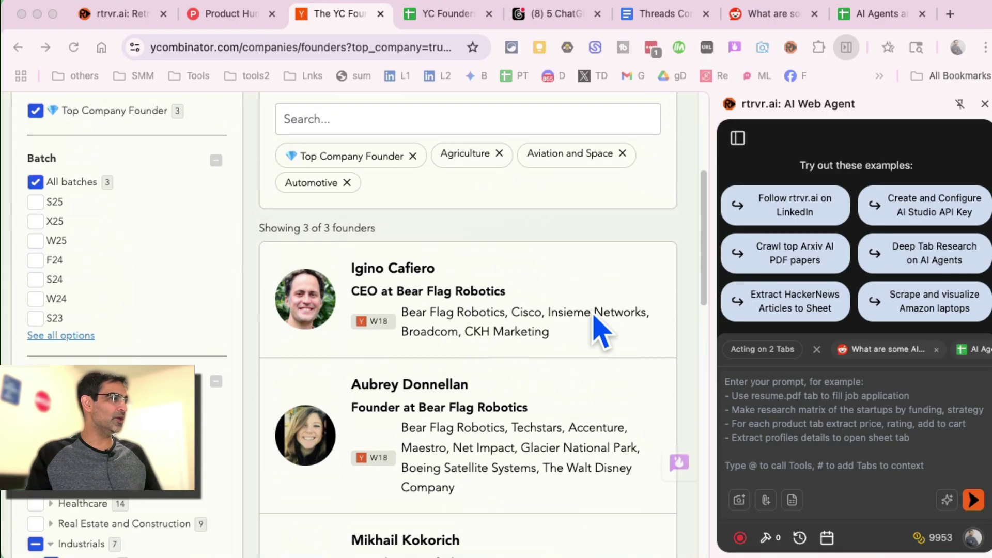
scroll(493, 355, "up", 5)
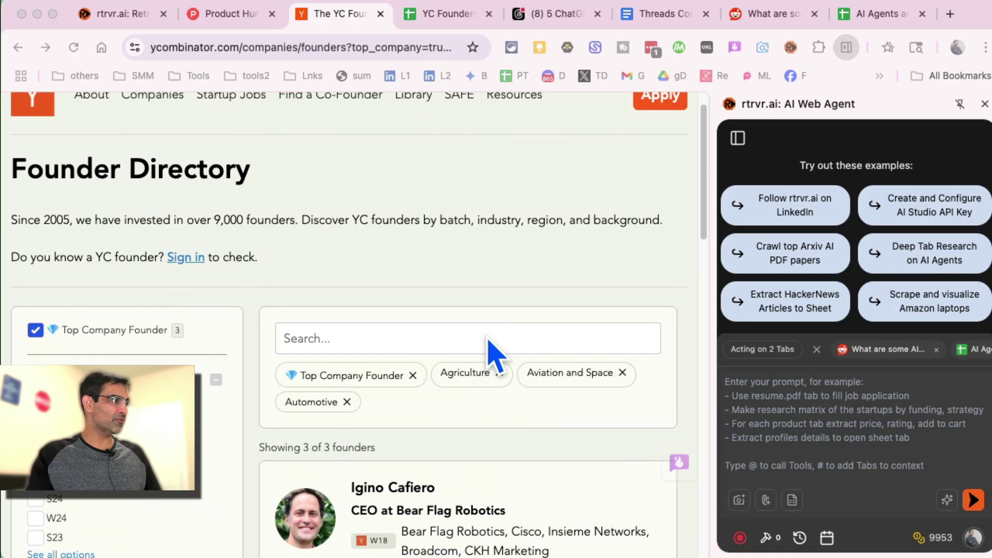
scroll(492, 354, "down", 9)
scroll(491, 354, "up", 10)
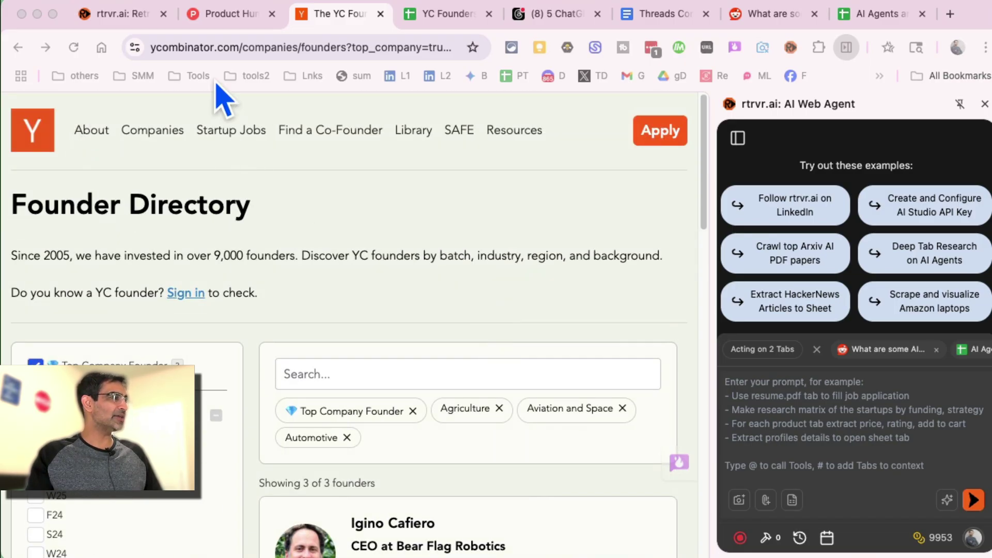
scroll(455, 338, "down", 4)
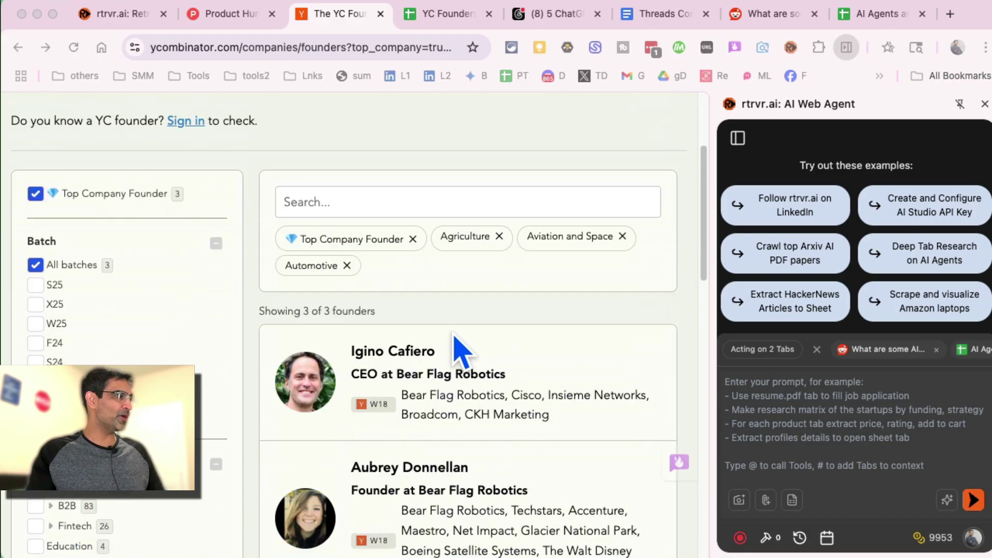
scroll(406, 352, "down", 5)
scroll(416, 355, "down", 3)
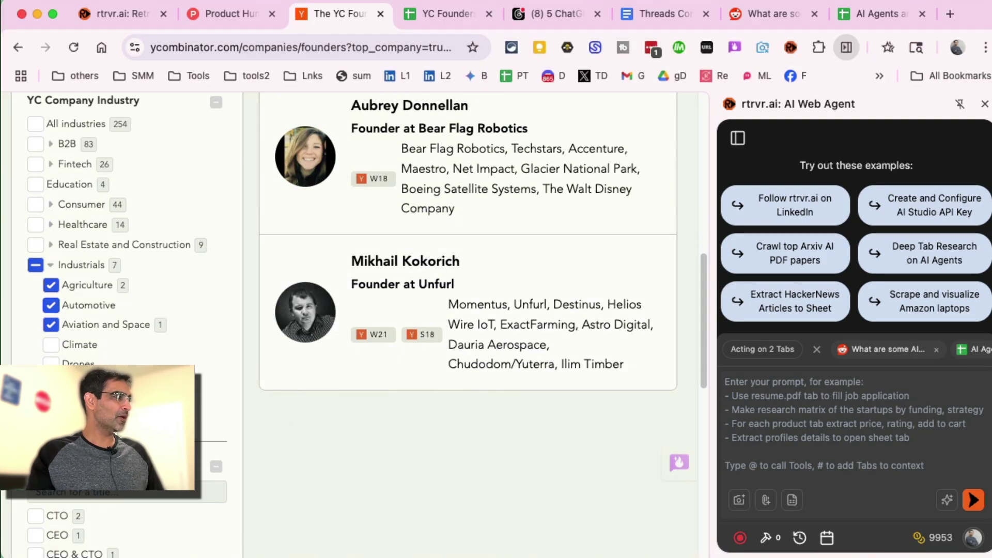
scroll(230, 409, "up", 5)
scroll(509, 411, "down", 5)
scroll(500, 400, "up", 7)
scroll(509, 411, "up", 4)
scroll(472, 394, "down", 2)
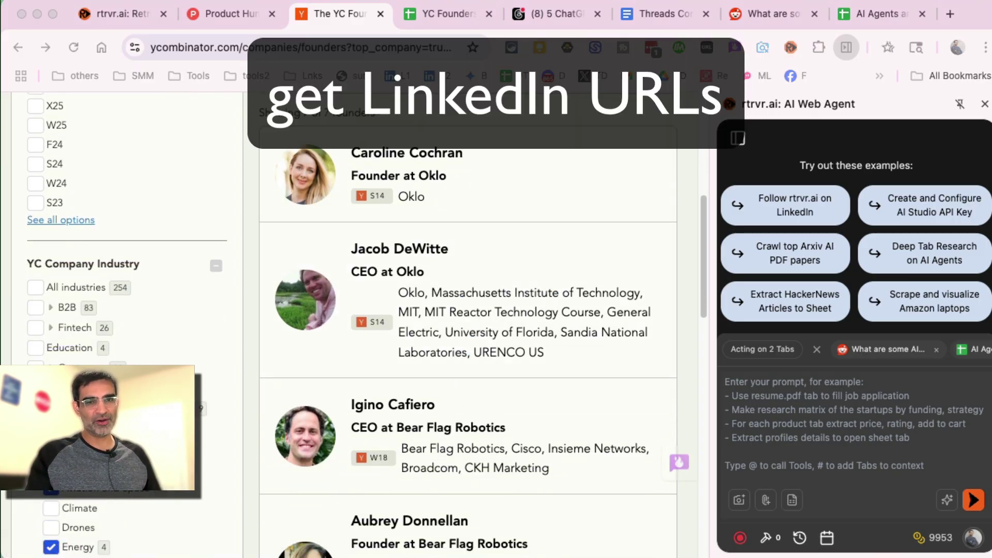
Write the prompt 'find linkedin profile URL for each founder', dropping a stray @ tool mention
left_click(808, 408)
type("find linkedin profi")
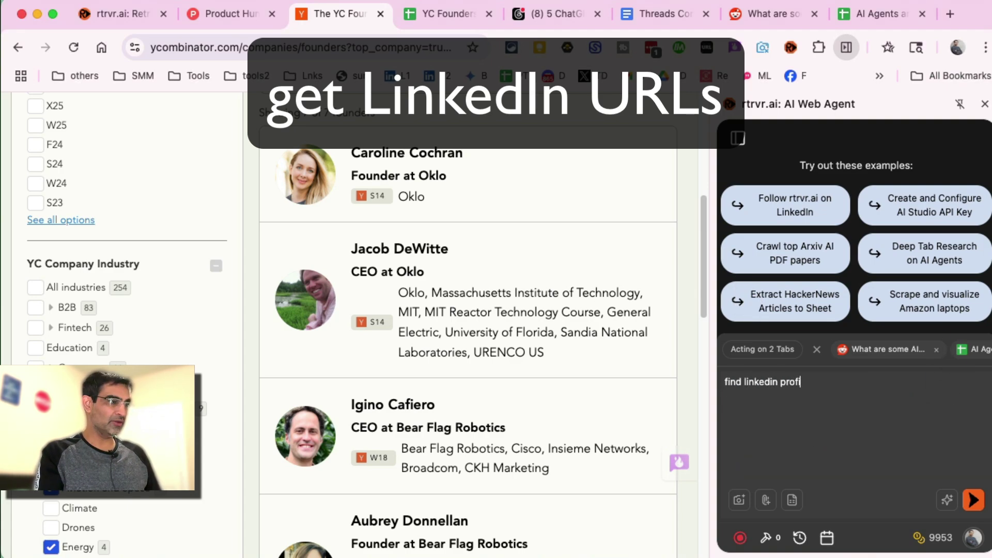
type("le URL for each founder")
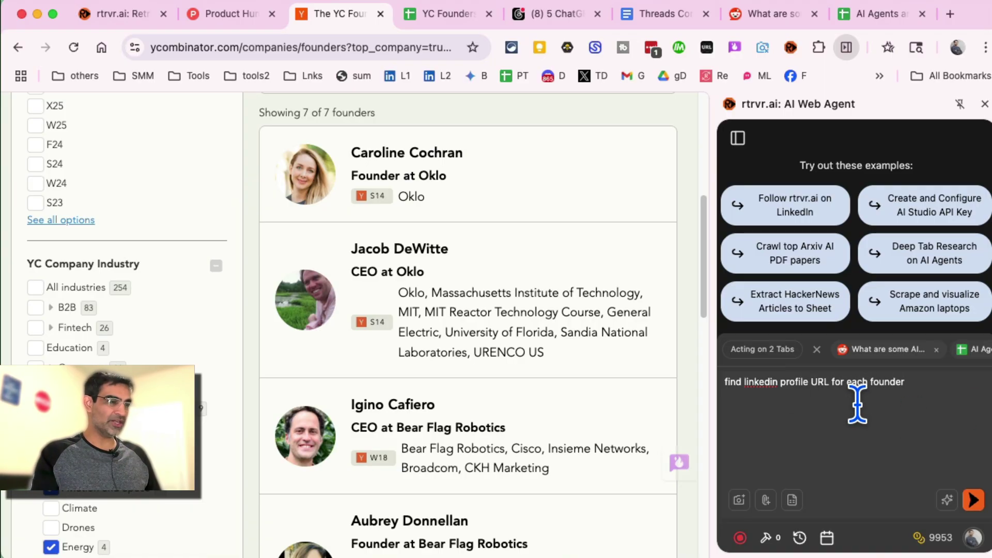
type("@")
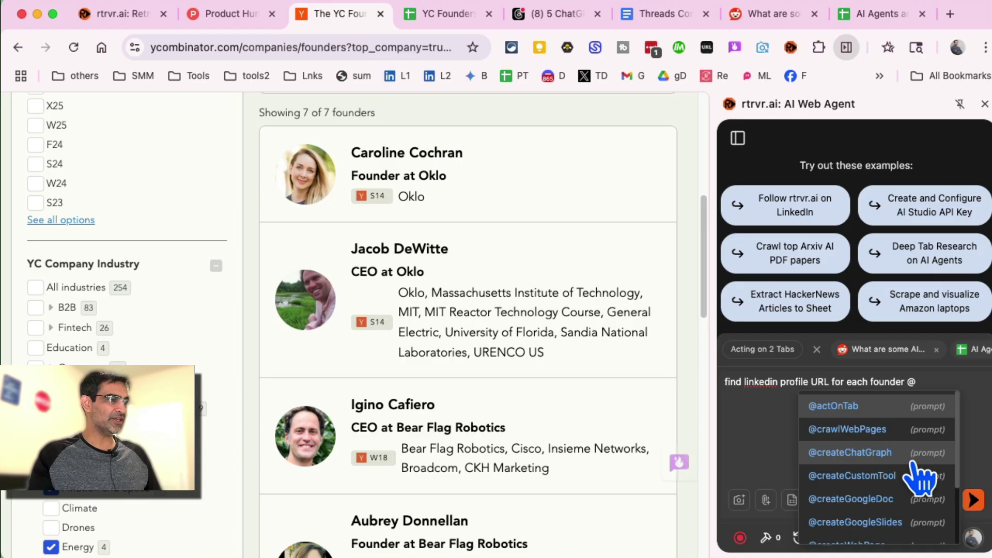
scroll(917, 476, "down", 1)
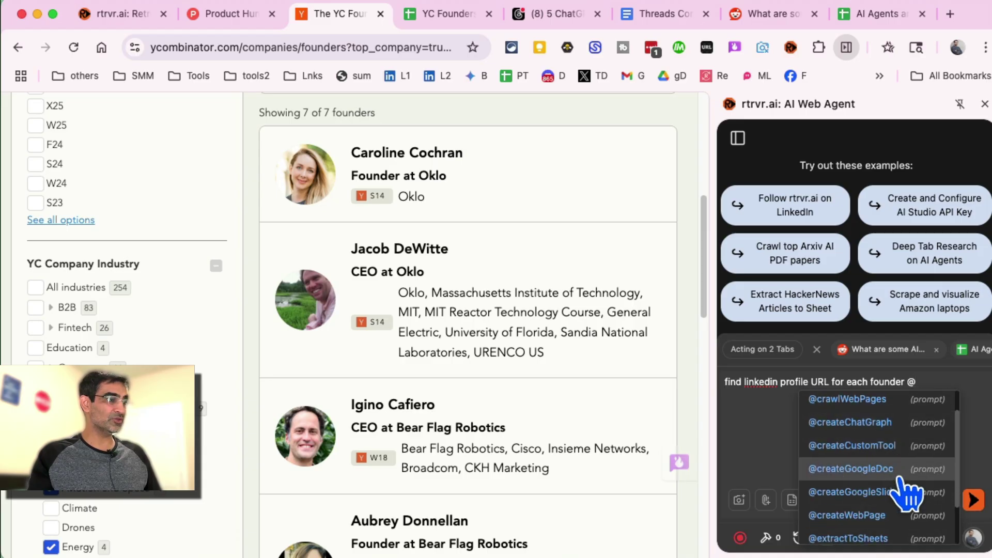
scroll(908, 503, "down", 1)
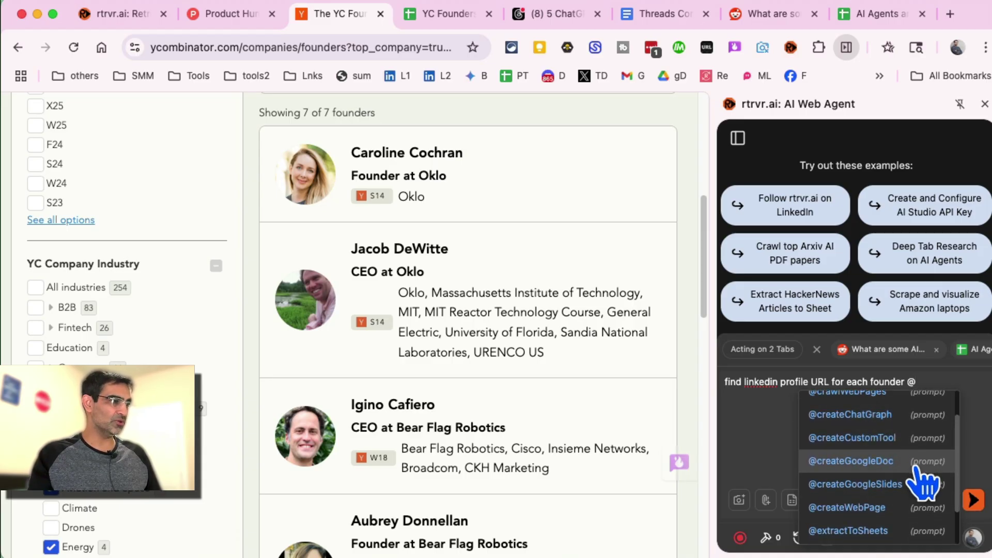
scroll(915, 470, "down", 1)
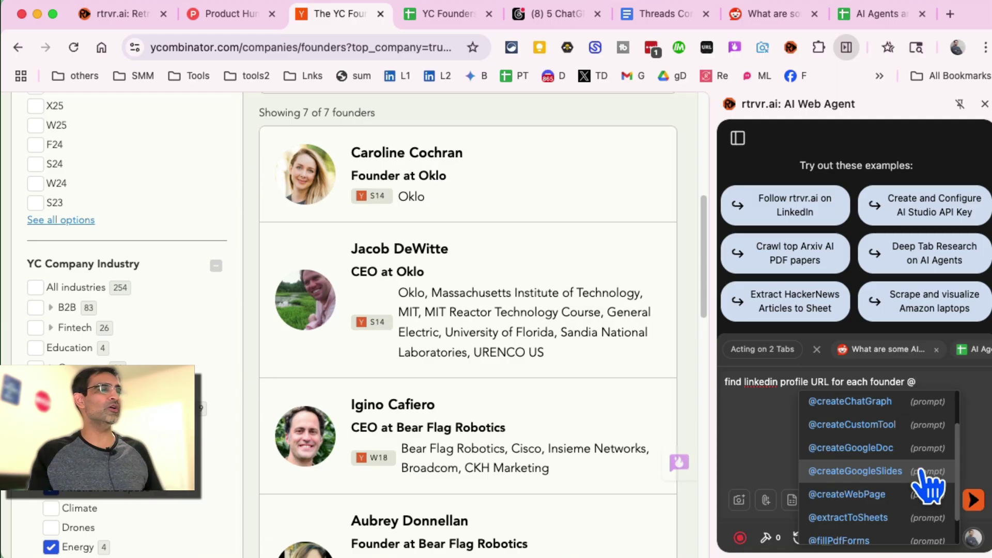
scroll(927, 485, "down", 2)
scroll(919, 483, "down", 1)
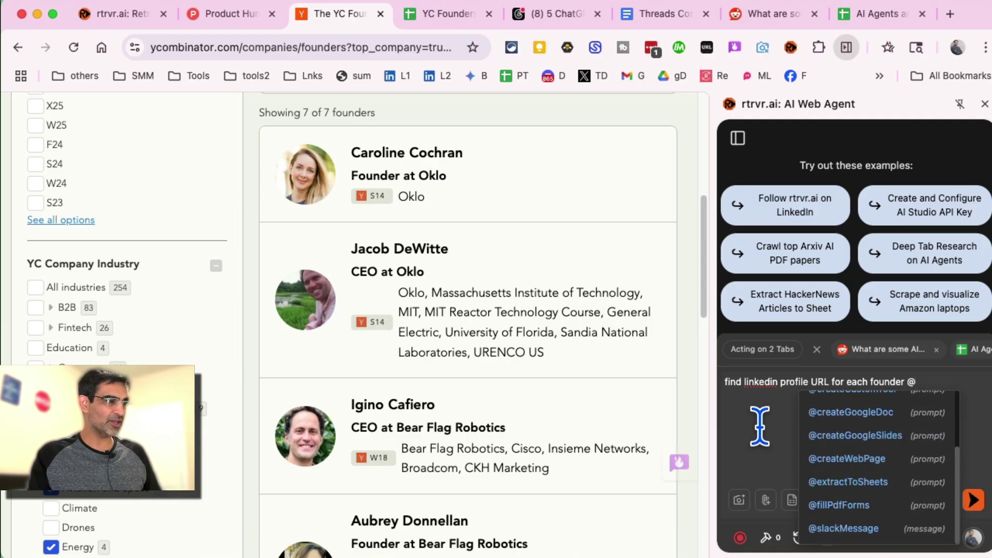
key("BackSpace")
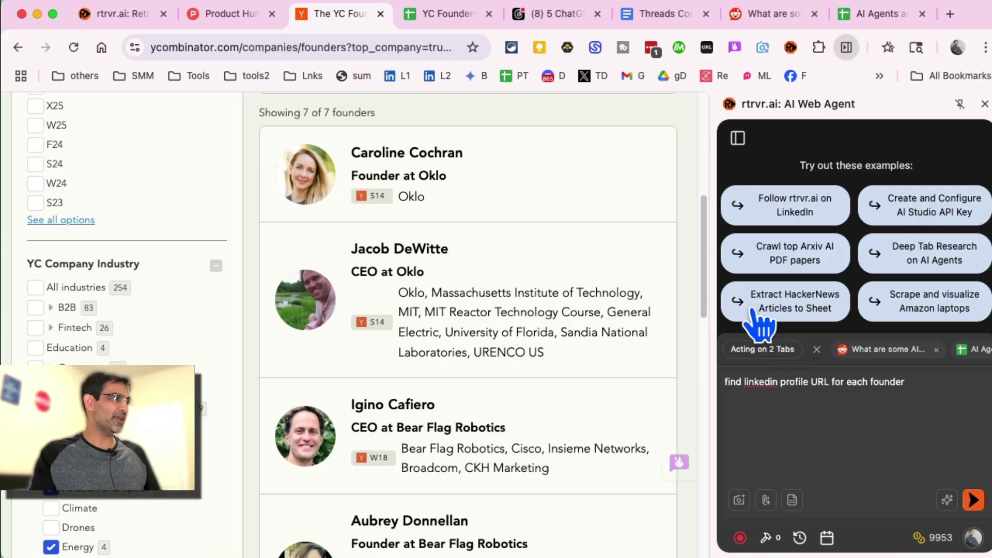
In the YC Founders sheet, hide the agent panel and narrow column B to reveal LinkedIn URLs
left_click(442, 14)
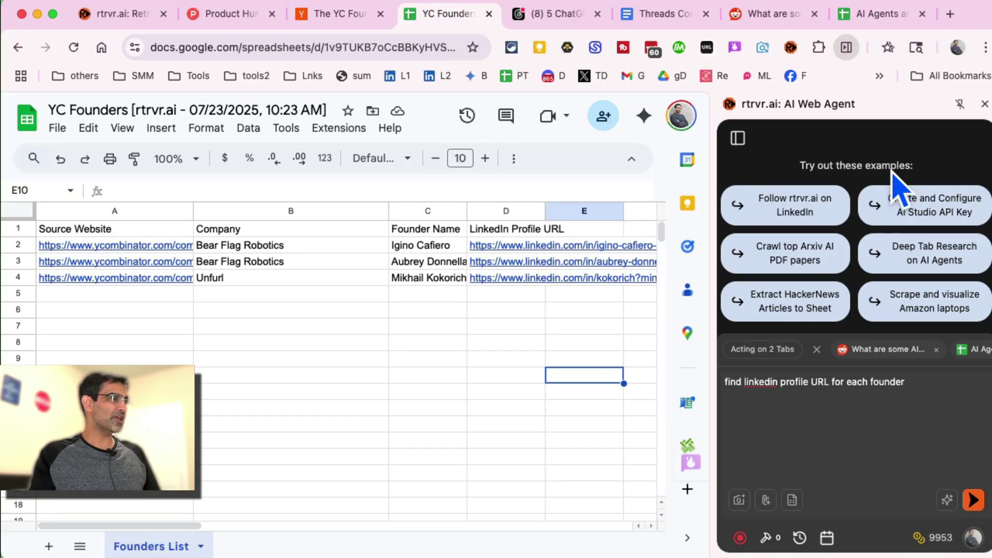
left_click(985, 104)
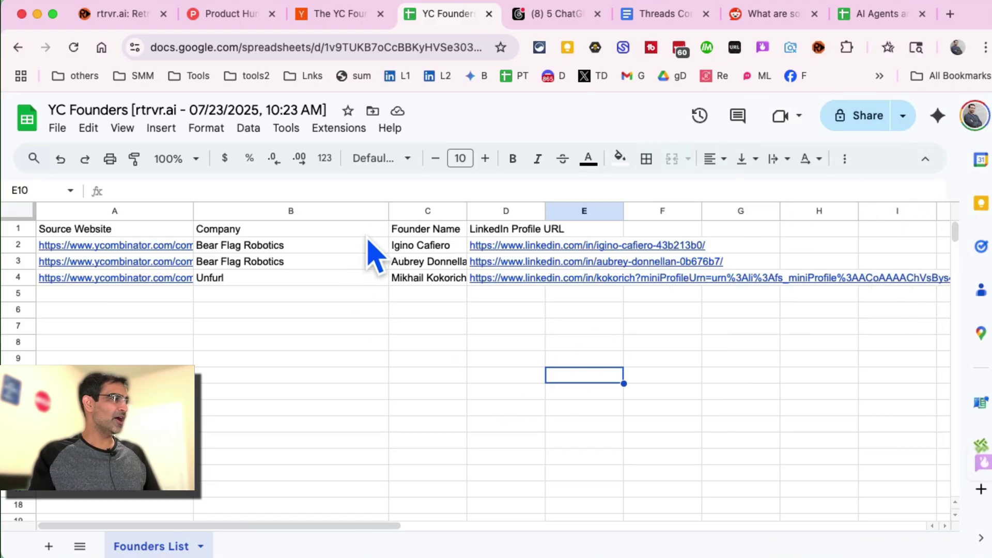
left_click_drag(388, 211, 300, 209)
left_click(223, 250)
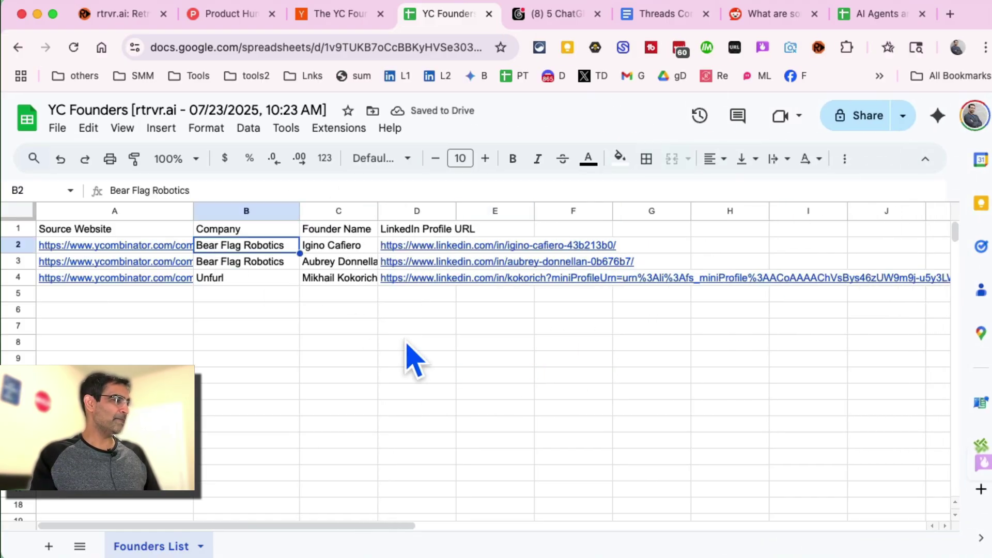
key("Right")
key("Right")
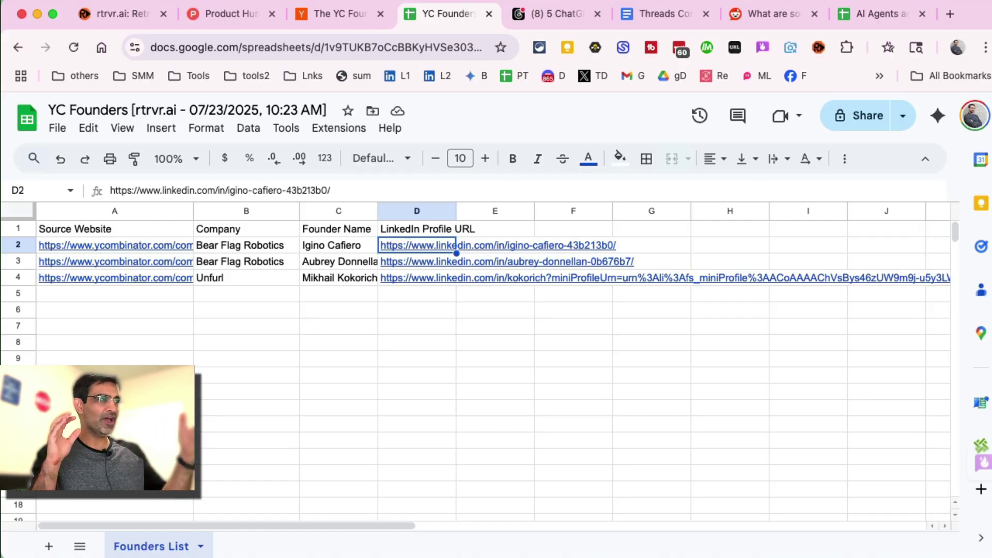
Switch back to the rtrvr.ai homepage tab showing the 'Retrieve the Web with AI' hero
left_click(132, 14)
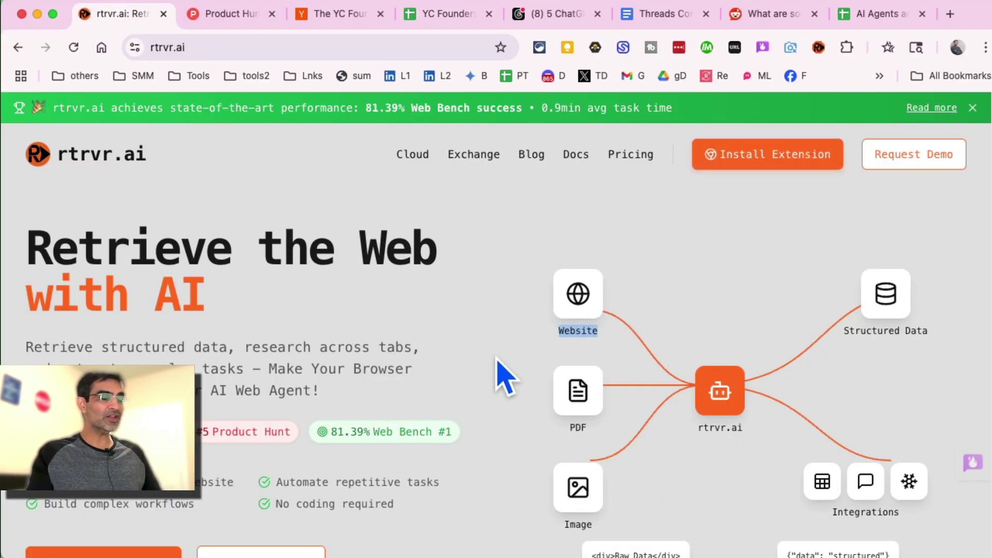